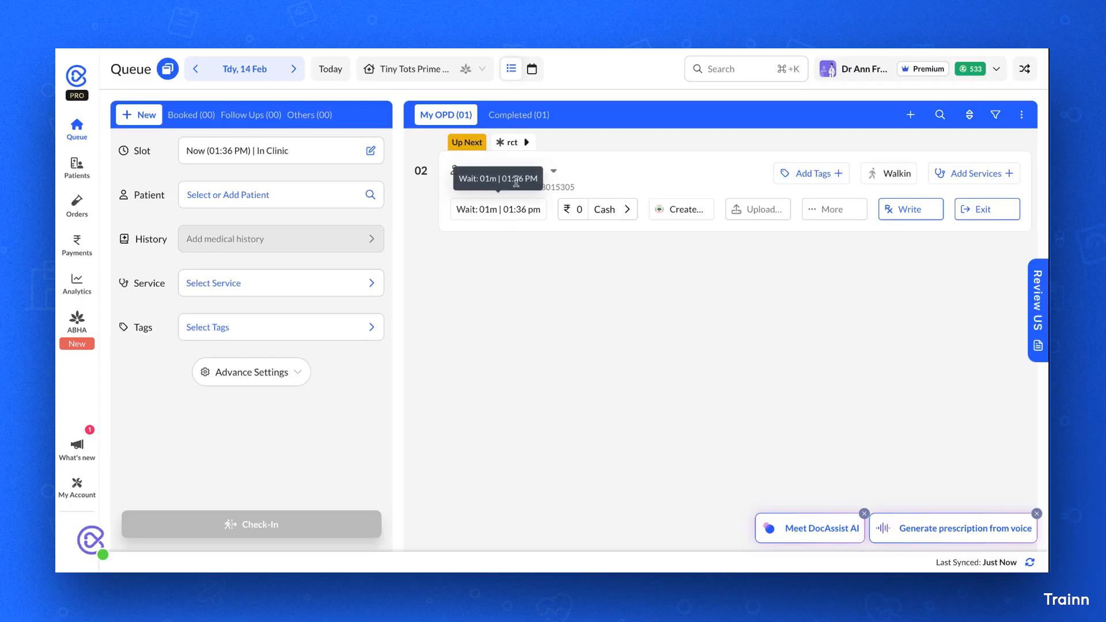
Start writing a prescription for the waiting patient and apply the Viral fever template that includes body ache and Typhoid Fever.
{"action": "left_click", "coordinate": [910, 209]}
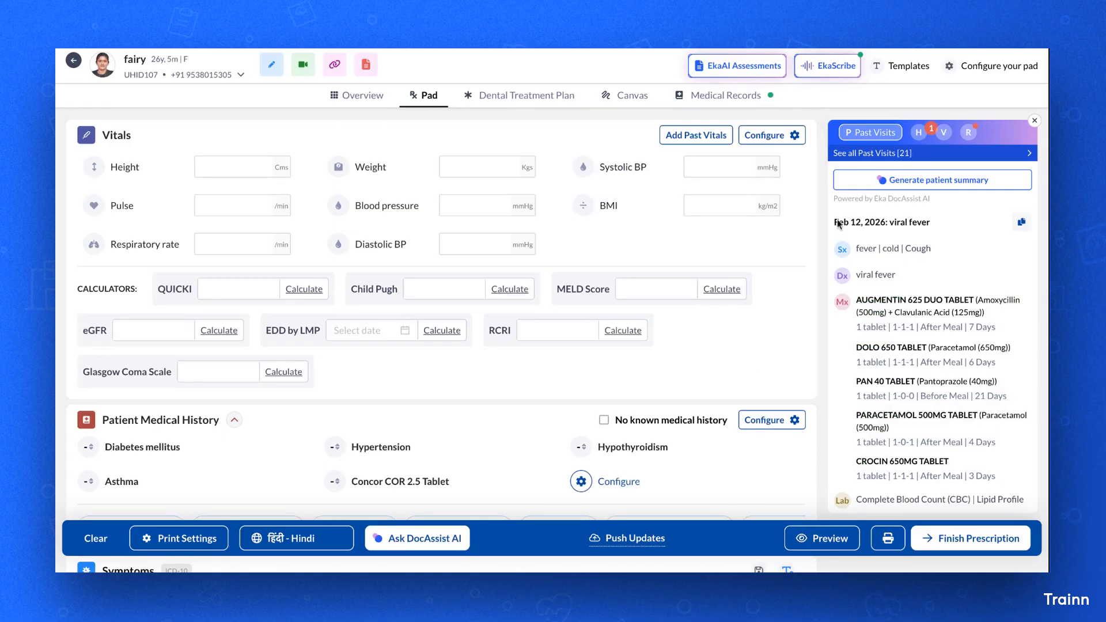
{"action": "left_click", "coordinate": [909, 67]}
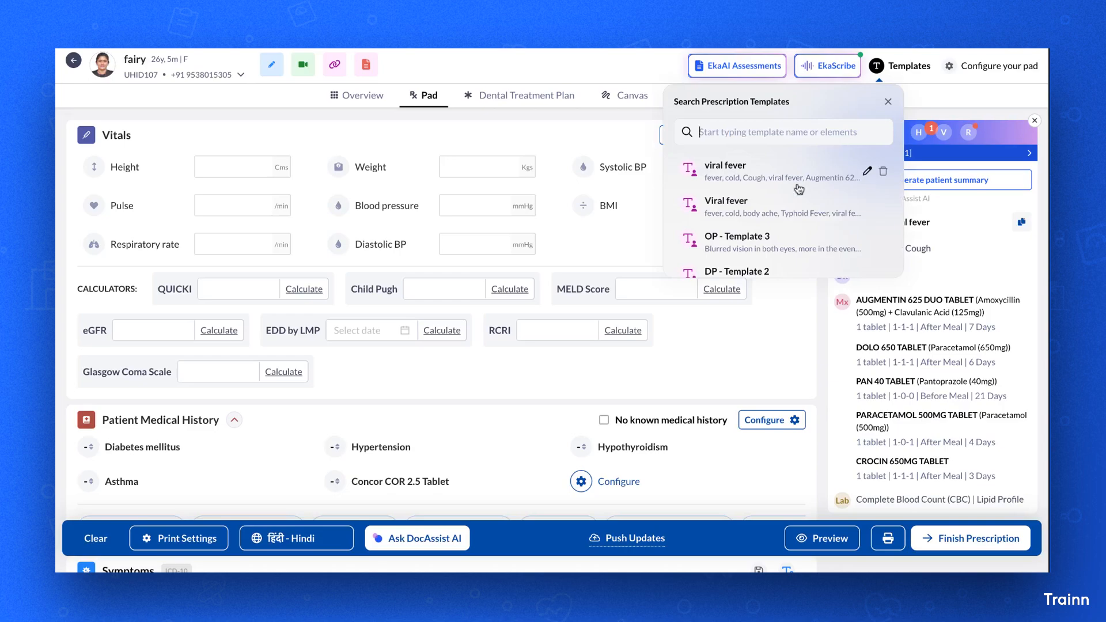
{"action": "left_click", "coordinate": [756, 216]}
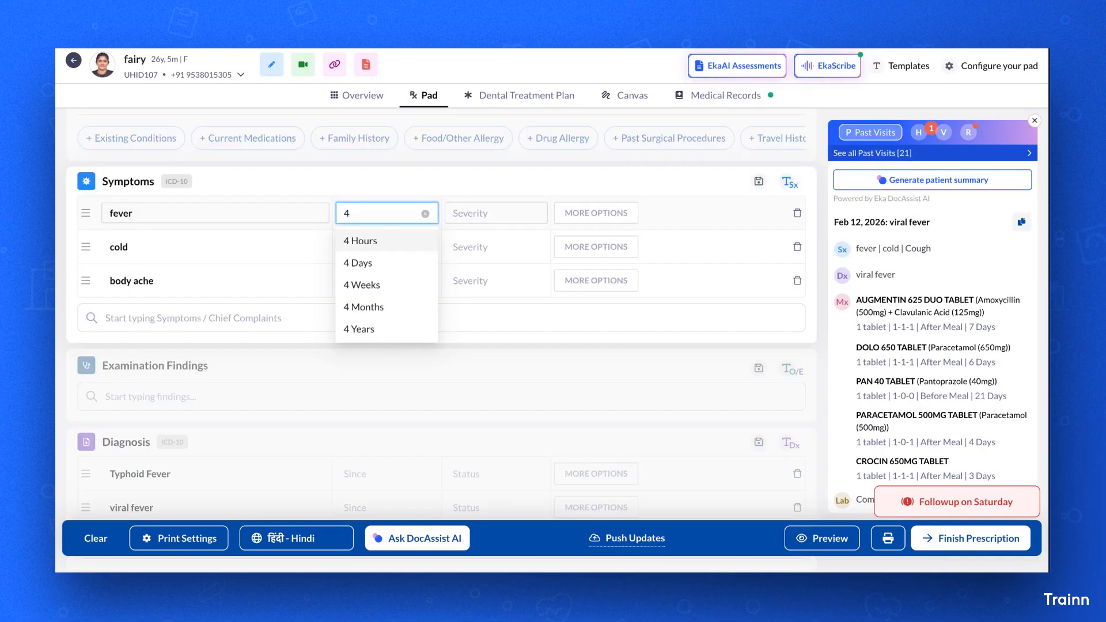
Set the fever symptom to 4 Days with Severe severity, and copy the duration to all symptoms.
{"action": "left_click", "coordinate": [360, 241]}
{"action": "left_click", "coordinate": [377, 213]}
{"action": "left_click", "coordinate": [360, 263]}
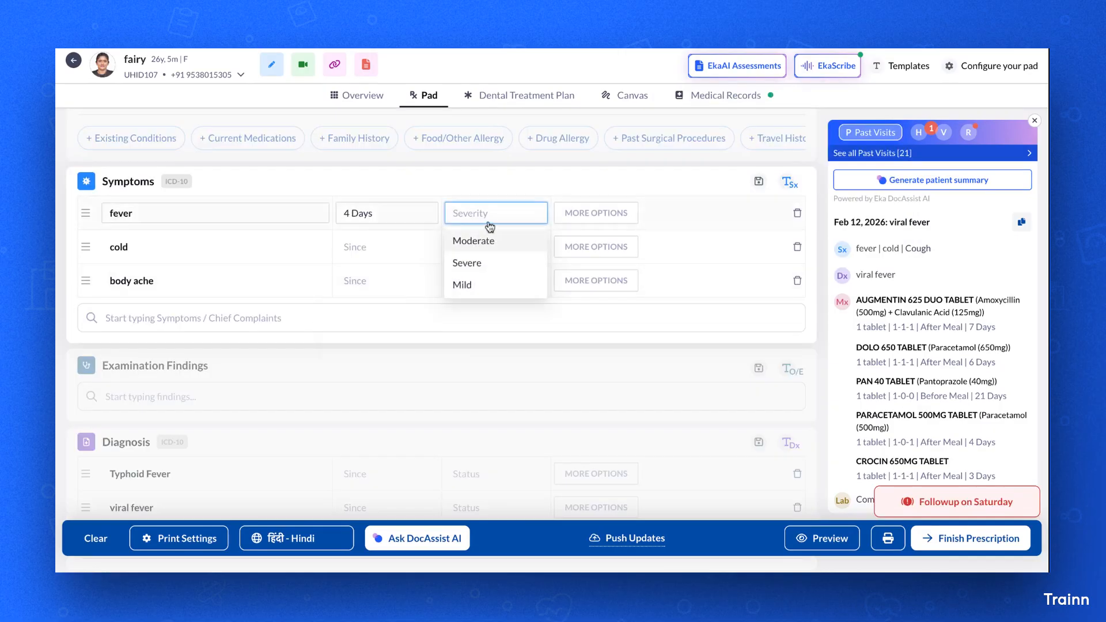
{"action": "left_click", "coordinate": [466, 262]}
{"action": "left_click", "coordinate": [610, 207]}
{"action": "left_click", "coordinate": [713, 143]}
{"action": "left_click", "coordinate": [432, 222]}
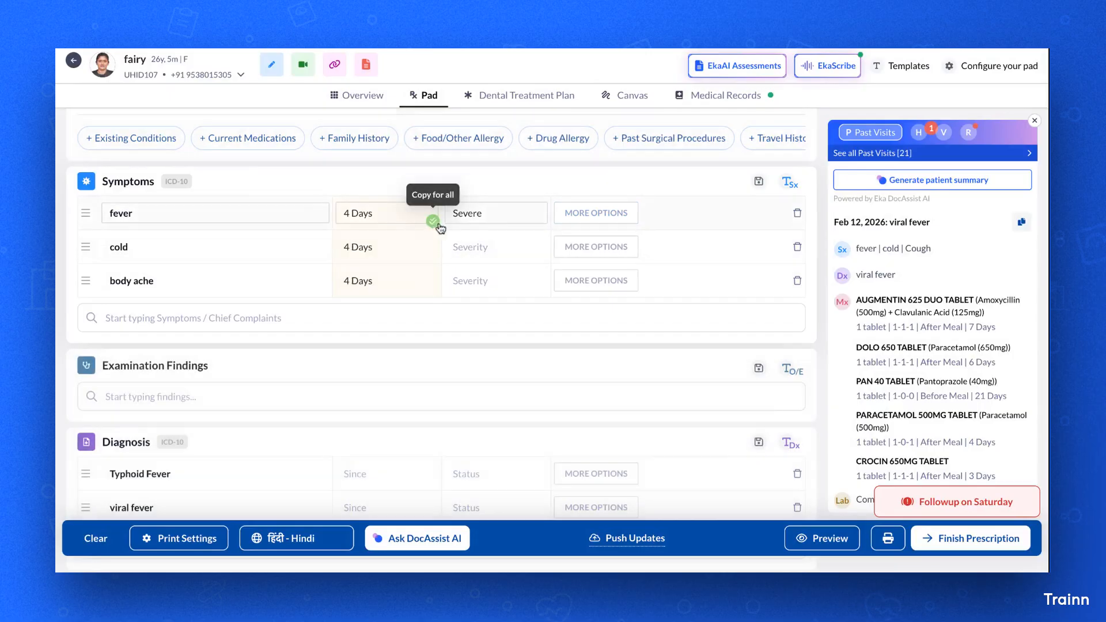
Set the severity of the cold and body ache symptoms to Moderate.
{"action": "left_click", "coordinate": [500, 254]}
{"action": "left_click", "coordinate": [467, 294]}
{"action": "left_click", "coordinate": [493, 280]}
{"action": "left_click", "coordinate": [466, 328]}
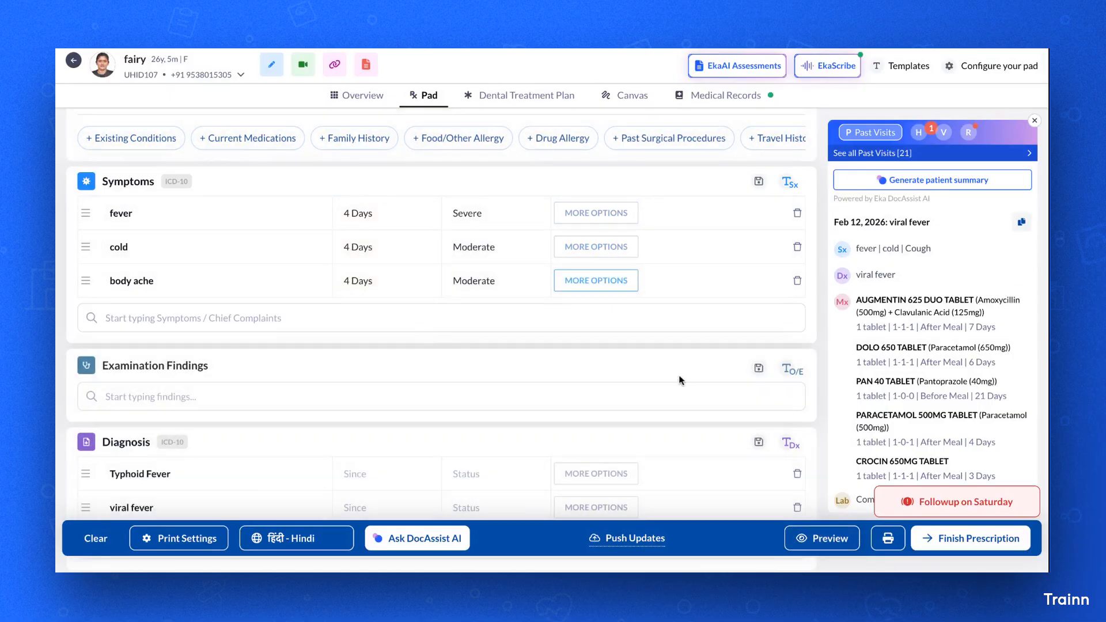
Set the Typhoid Fever diagnosis to since 4 Days and copy that duration to the viral fever diagnosis.
{"action": "scroll", "coordinate": [681, 382], "scroll_direction": "down", "scroll_amount": 5}
{"action": "left_click", "coordinate": [391, 221]}
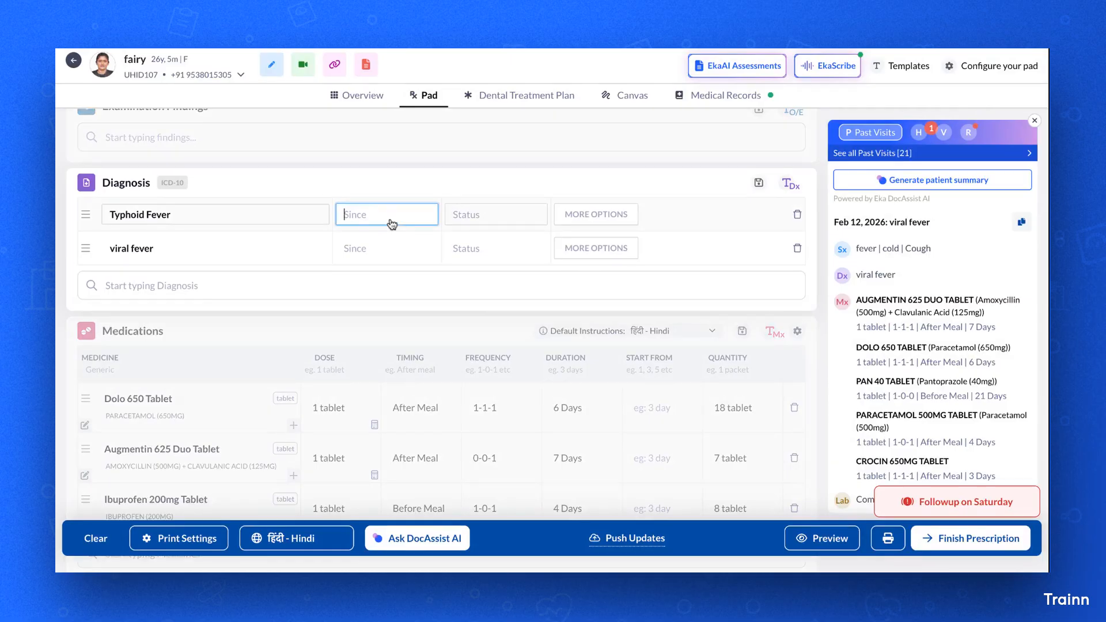
{"action": "type", "text": "4"}
{"action": "left_click", "coordinate": [367, 263]}
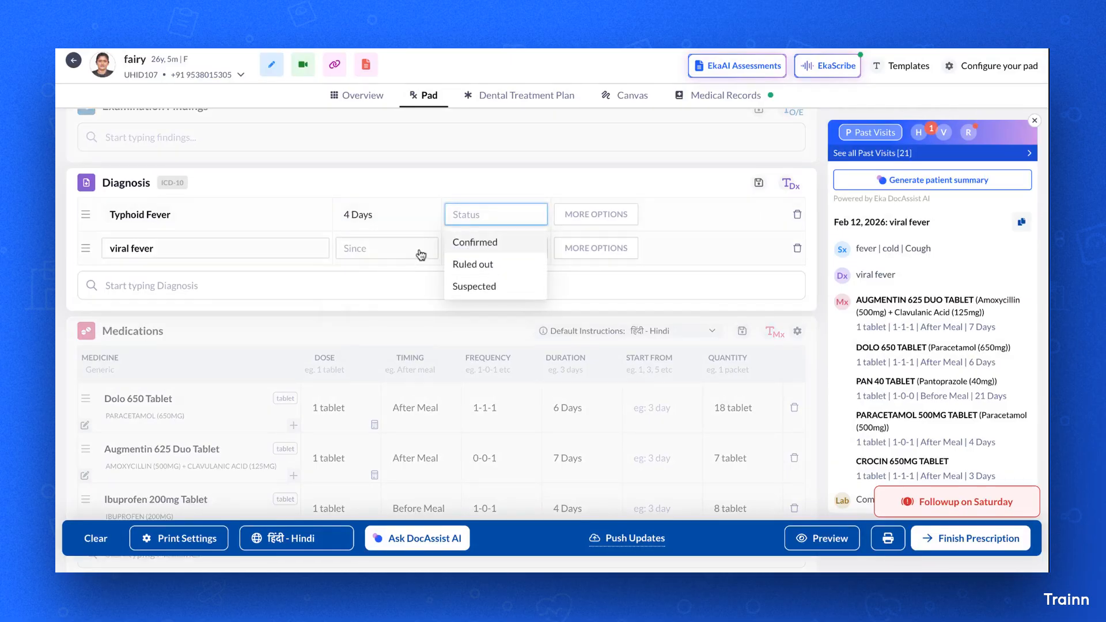
{"action": "left_click", "coordinate": [432, 220]}
Set the status of both the Typhoid Fever and viral fever diagnoses to Suspected.
{"action": "left_click", "coordinate": [511, 222]}
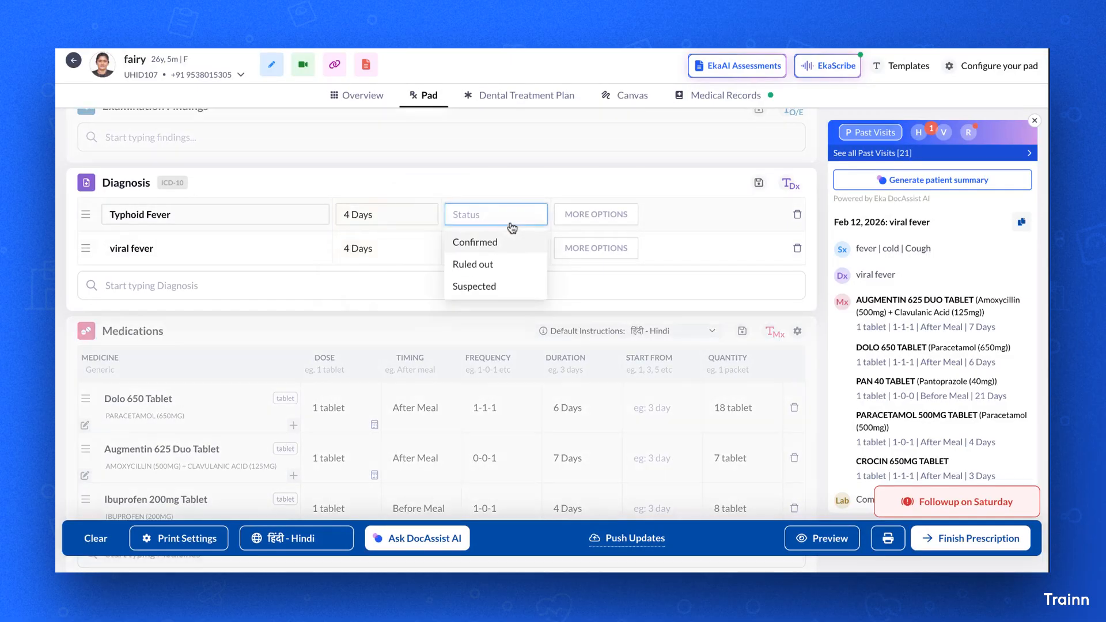
{"action": "left_click", "coordinate": [488, 287]}
{"action": "left_click", "coordinate": [506, 252]}
{"action": "left_click", "coordinate": [494, 298]}
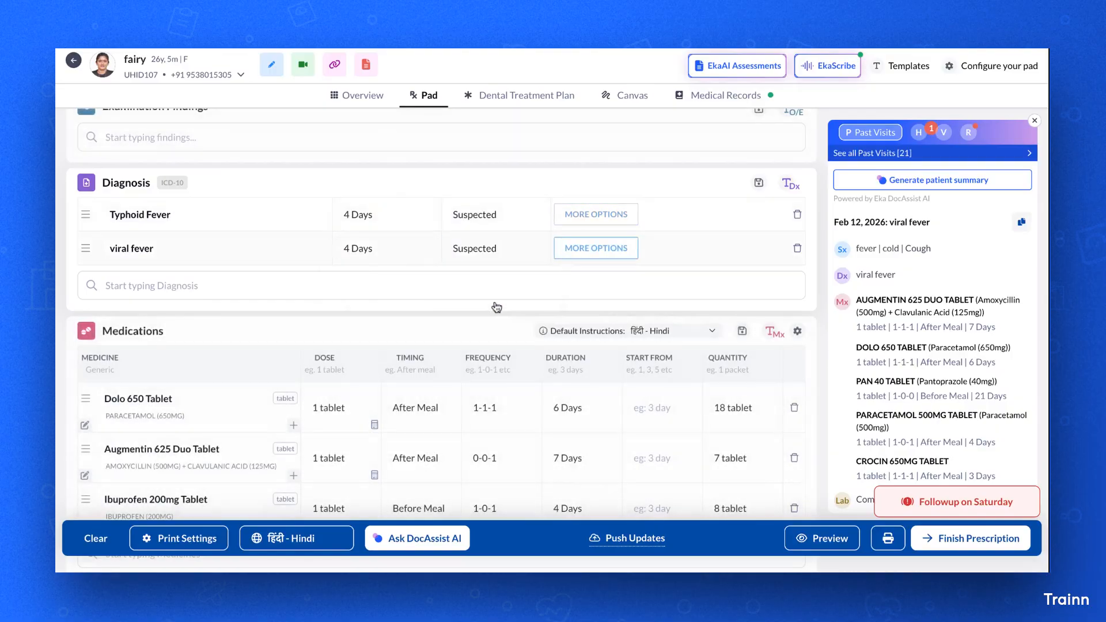
Schedule the Complete Blood Count and Lipid Profile tests for 16 February 2026, with a repeat on 17 February 2026.
{"action": "scroll", "coordinate": [497, 307], "scroll_direction": "down", "scroll_amount": 3}
{"action": "scroll", "coordinate": [659, 389], "scroll_direction": "down", "scroll_amount": 2}
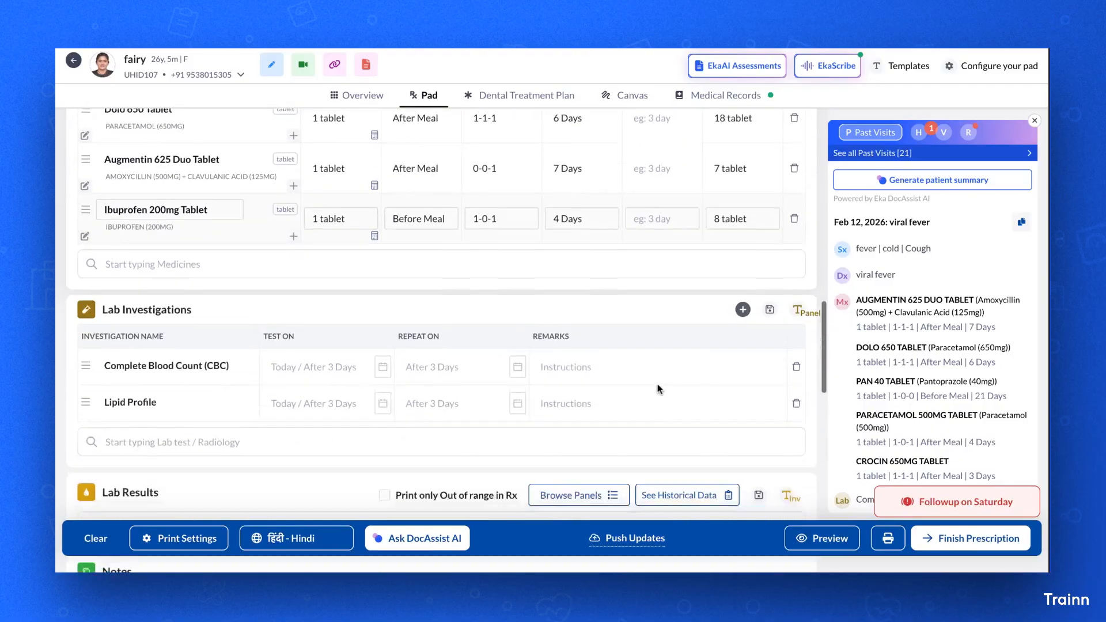
{"action": "scroll", "coordinate": [659, 390], "scroll_direction": "down", "scroll_amount": 2}
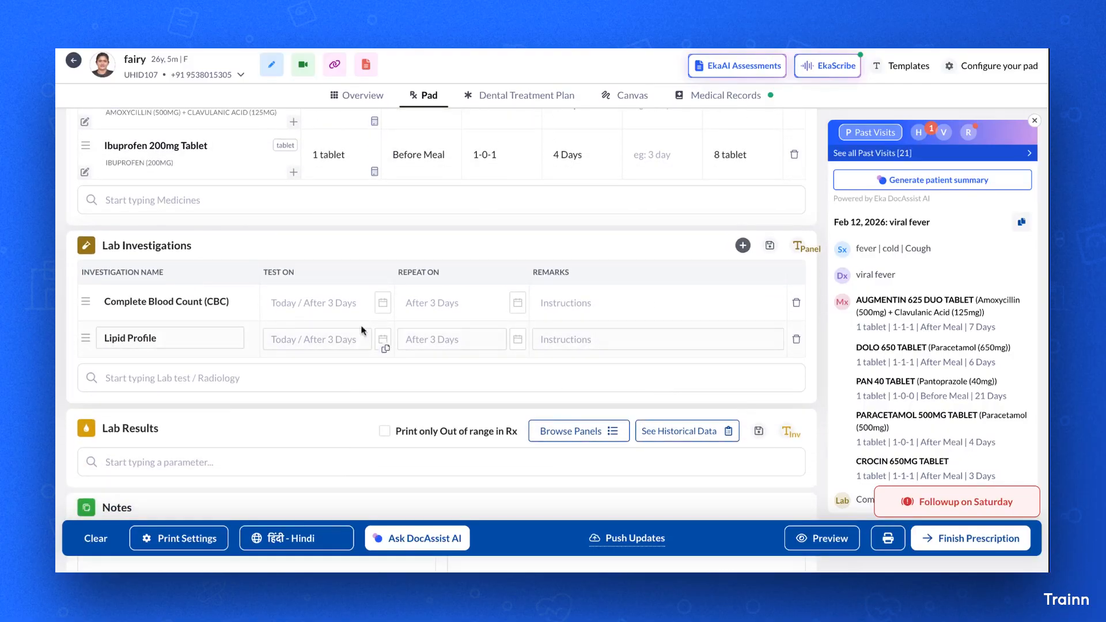
{"action": "left_click", "coordinate": [383, 302]}
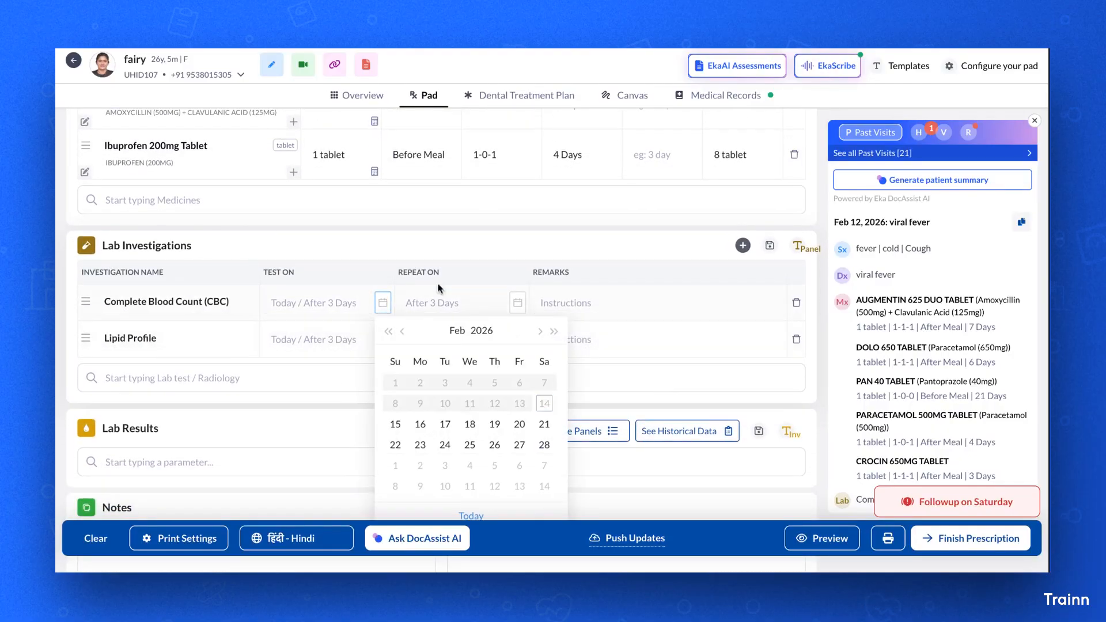
{"action": "left_click", "coordinate": [420, 424]}
{"action": "left_click", "coordinate": [385, 312]}
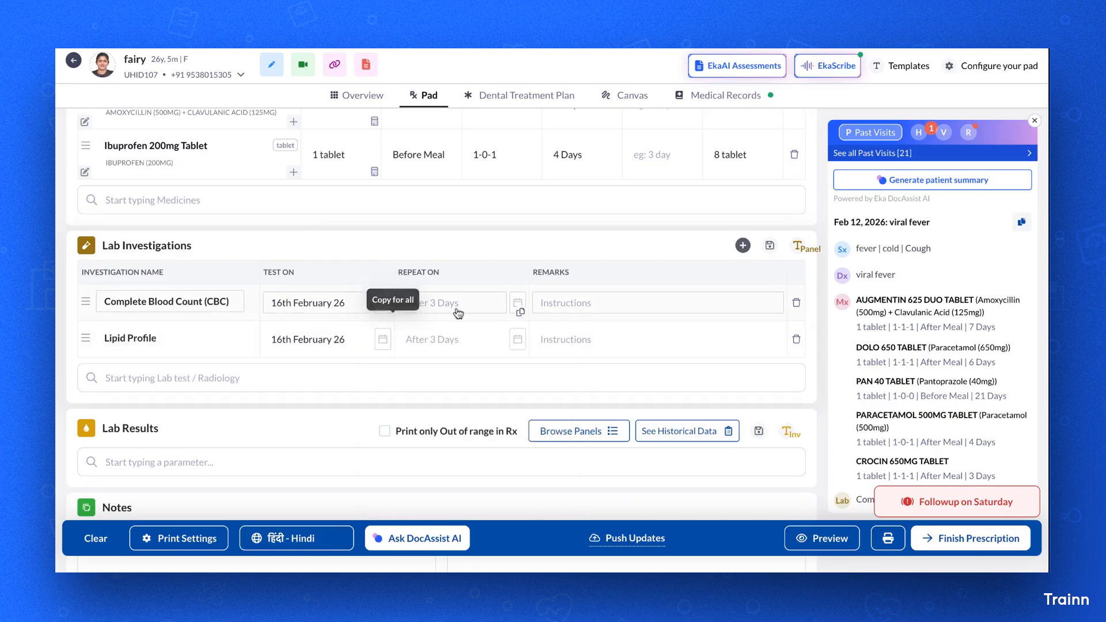
{"action": "left_click", "coordinate": [512, 302]}
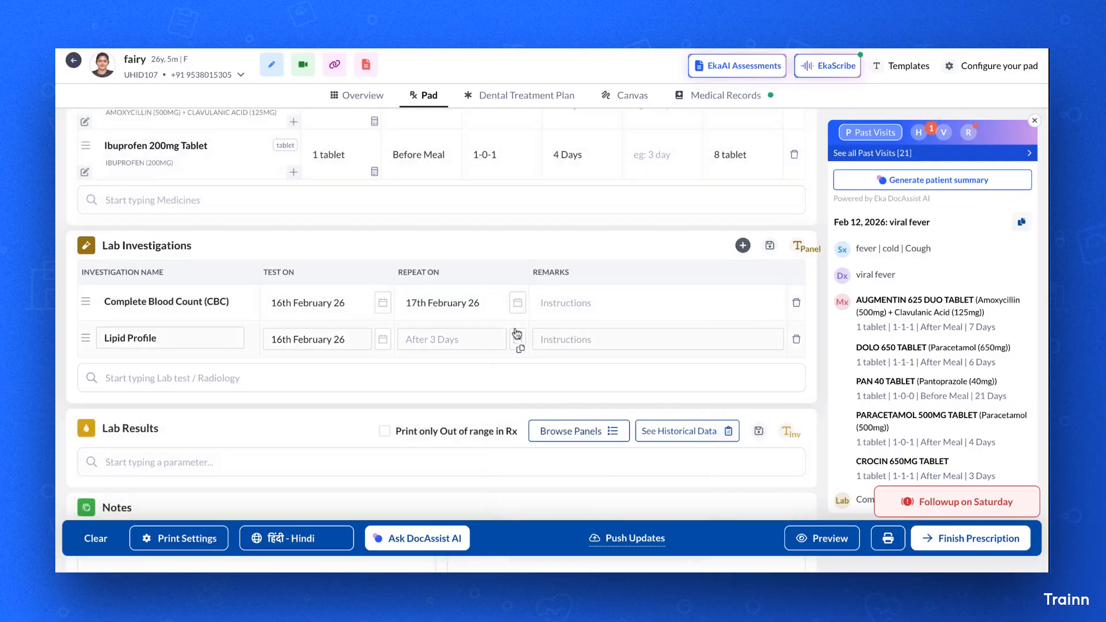
{"action": "left_click", "coordinate": [520, 347]}
Review the remaining notes, follow-up and advice sections, and check the prescription preview from symptoms to follow-up.
{"action": "scroll", "coordinate": [524, 380], "scroll_direction": "down", "scroll_amount": 3}
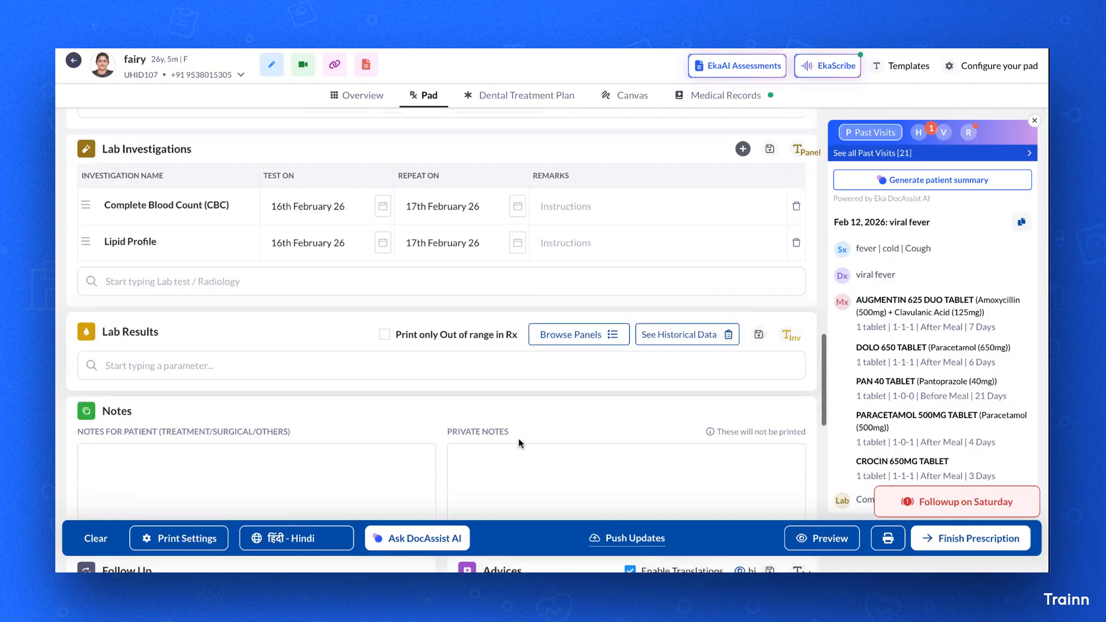
{"action": "scroll", "coordinate": [520, 444], "scroll_direction": "down", "scroll_amount": 5}
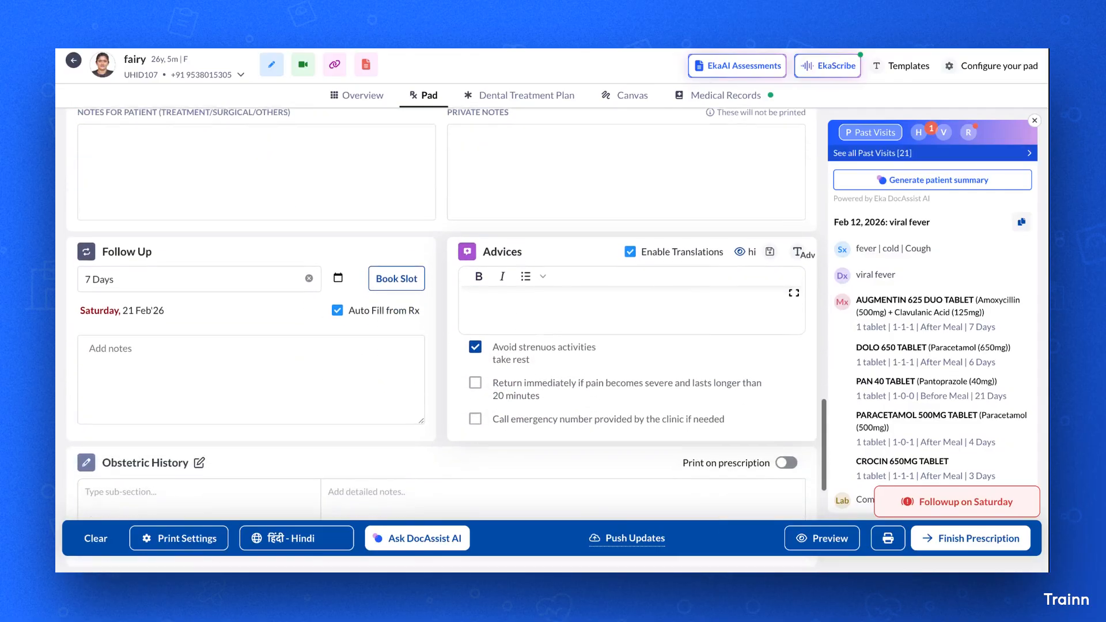
{"action": "scroll", "coordinate": [742, 427], "scroll_direction": "up", "scroll_amount": 20}
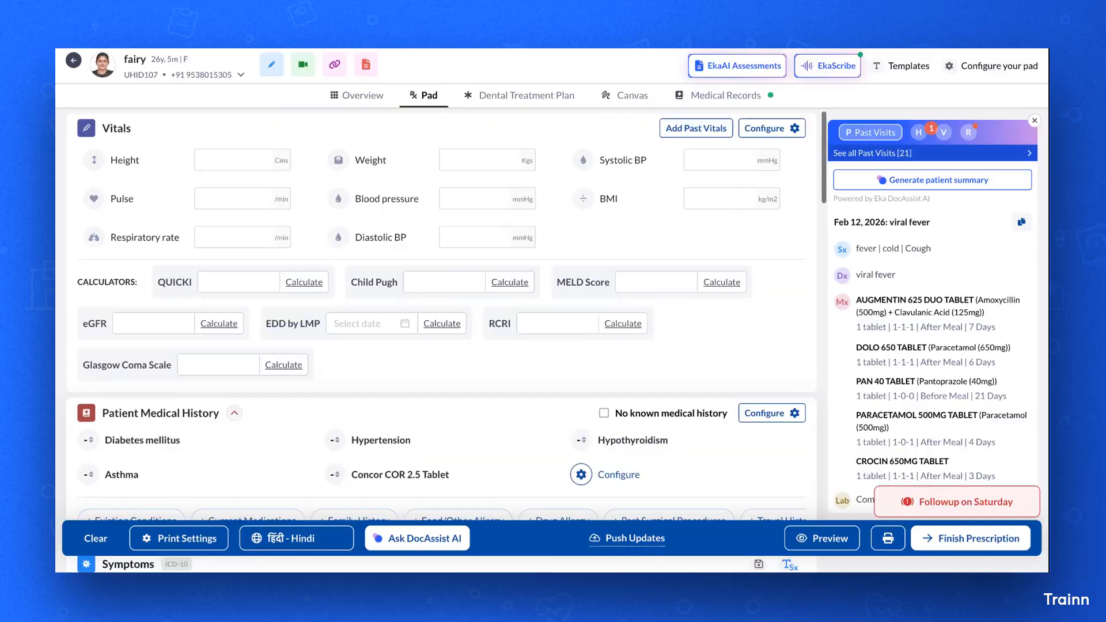
{"action": "left_click", "coordinate": [822, 540]}
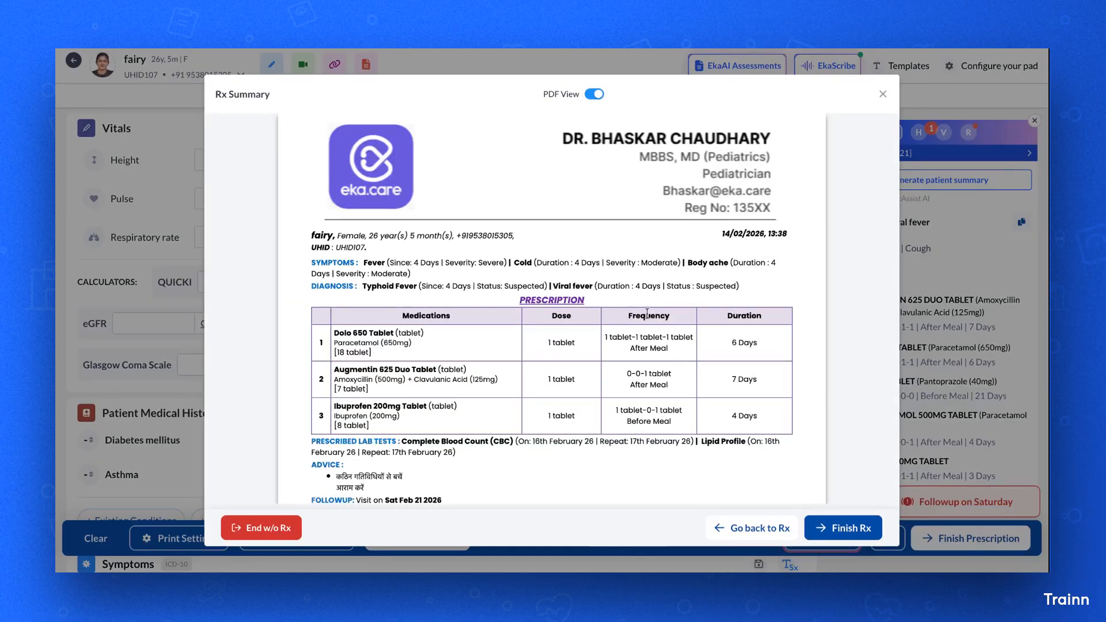
{"action": "scroll", "coordinate": [647, 314], "scroll_direction": "down", "scroll_amount": 2}
{"action": "scroll", "coordinate": [646, 314], "scroll_direction": "down", "scroll_amount": 1}
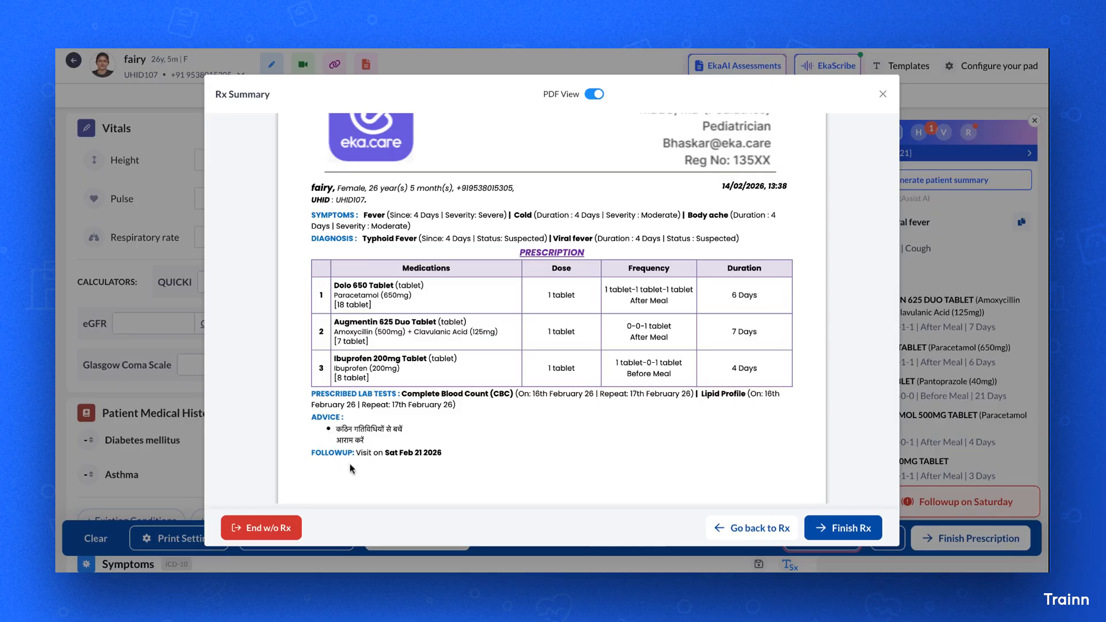
{"action": "scroll", "coordinate": [378, 464], "scroll_direction": "up", "scroll_amount": 1}
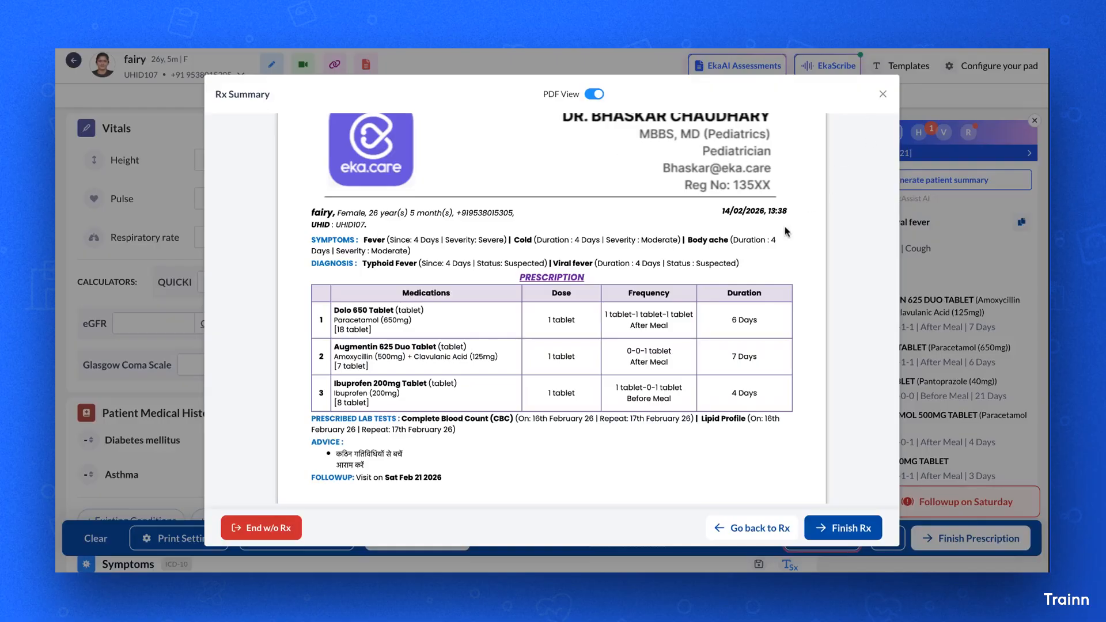
{"action": "left_click", "coordinate": [883, 96]}
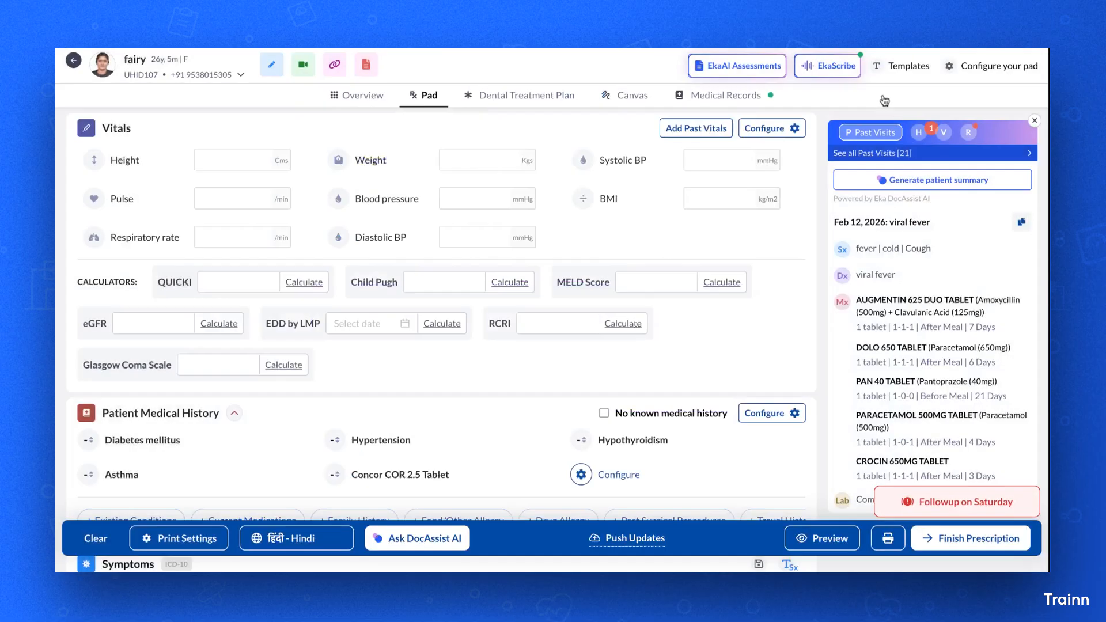
Apply Hide Property Headers for Symptoms in the print settings and check the symptoms line in the prescription preview.
{"action": "left_click", "coordinate": [207, 544]}
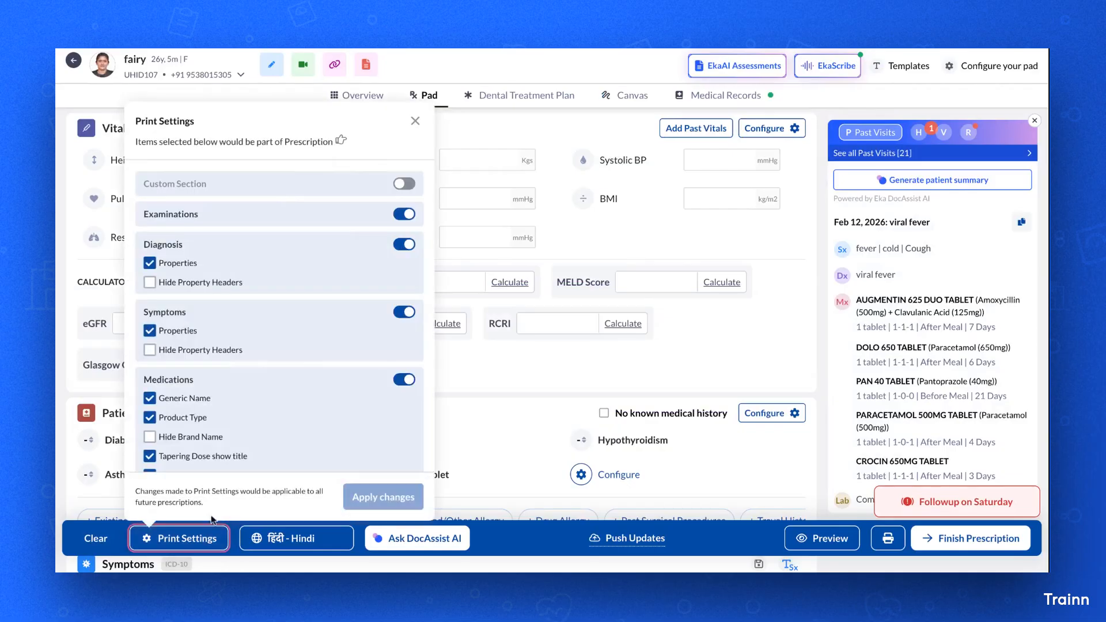
{"action": "scroll", "coordinate": [241, 430], "scroll_direction": "down", "scroll_amount": 1}
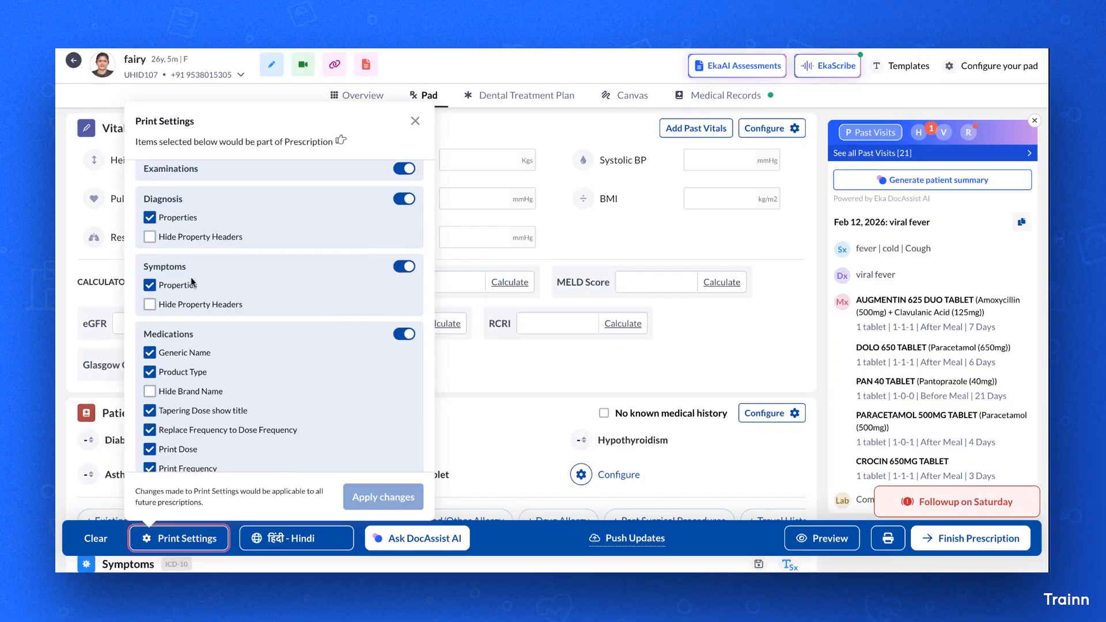
{"action": "left_click", "coordinate": [151, 306]}
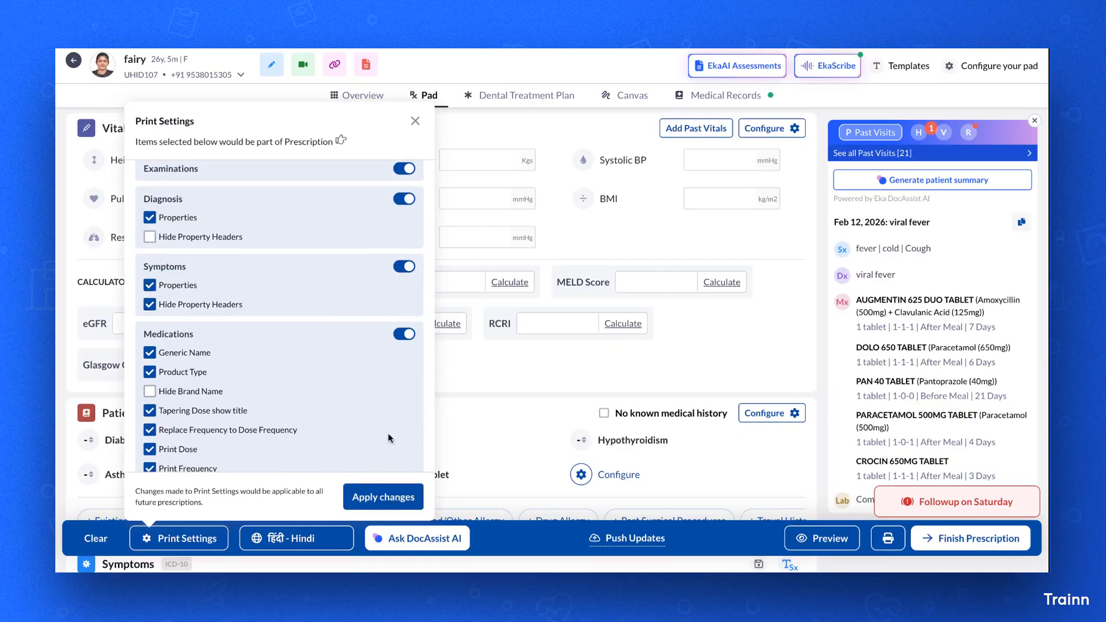
{"action": "left_click", "coordinate": [399, 506]}
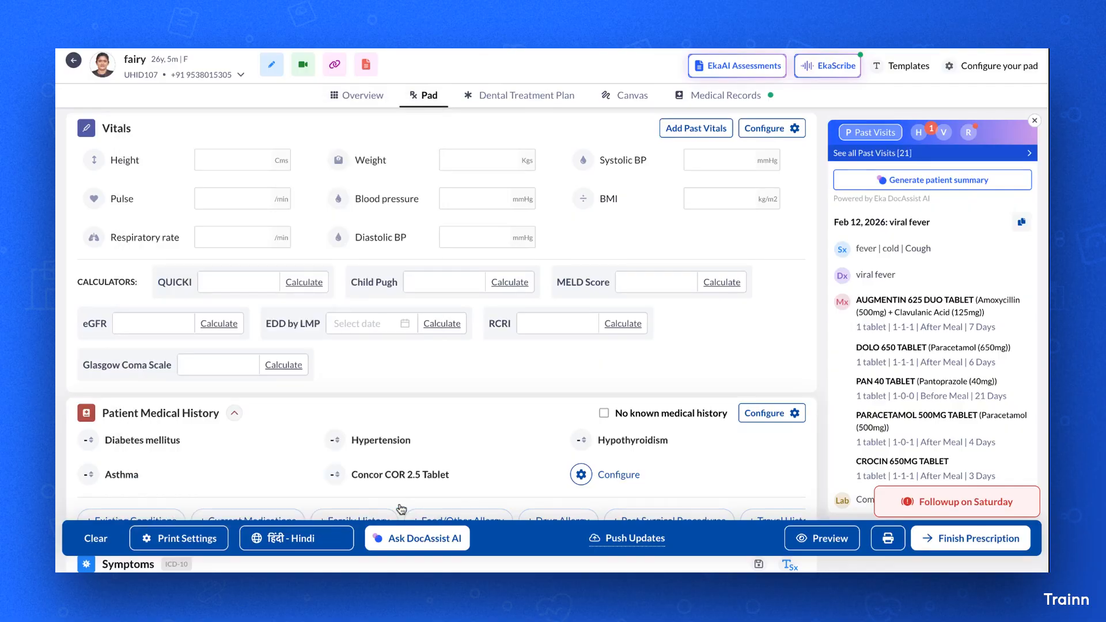
{"action": "left_click", "coordinate": [817, 549]}
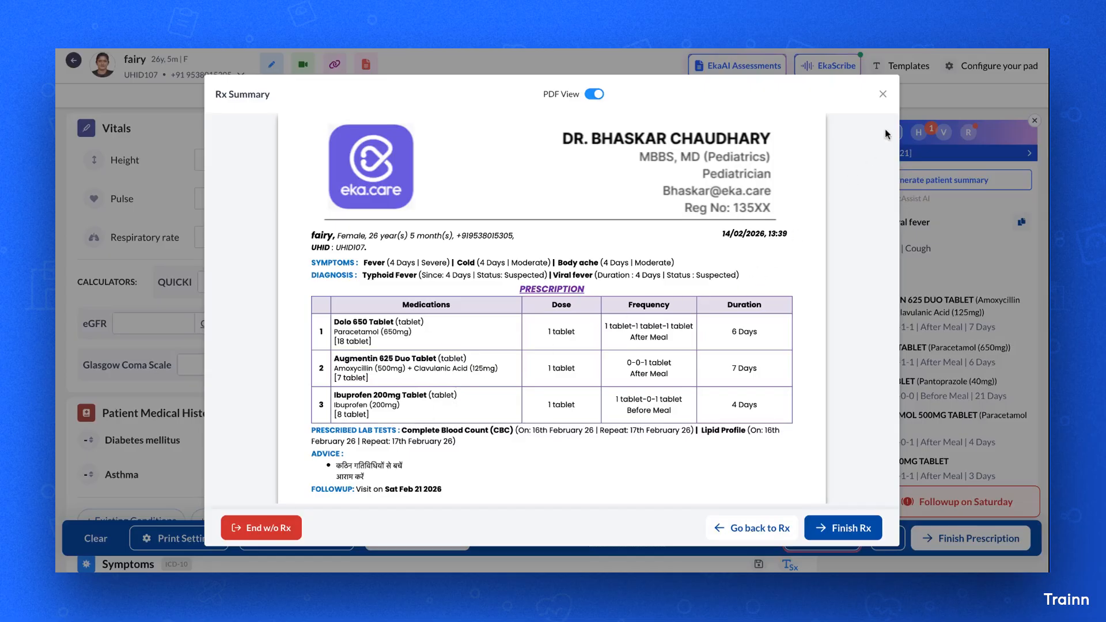
{"action": "left_click", "coordinate": [882, 97]}
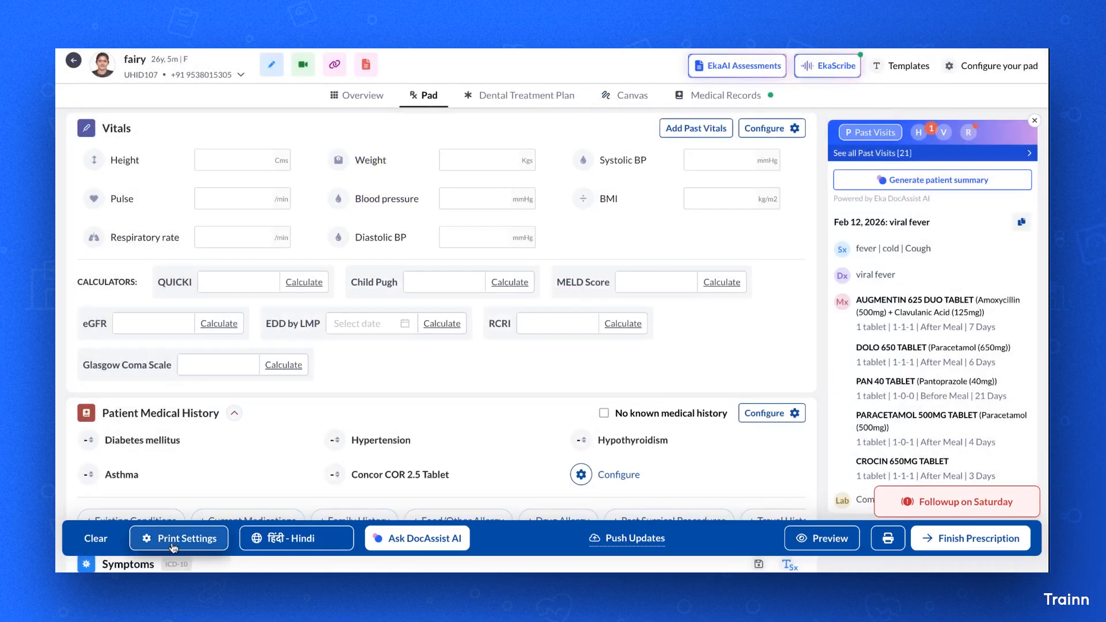
Exclude Product Type and Generic Name from the Medications print settings, apply the changes and check the prescription preview.
{"action": "left_click", "coordinate": [173, 545]}
{"action": "scroll", "coordinate": [303, 397], "scroll_direction": "down", "scroll_amount": 1}
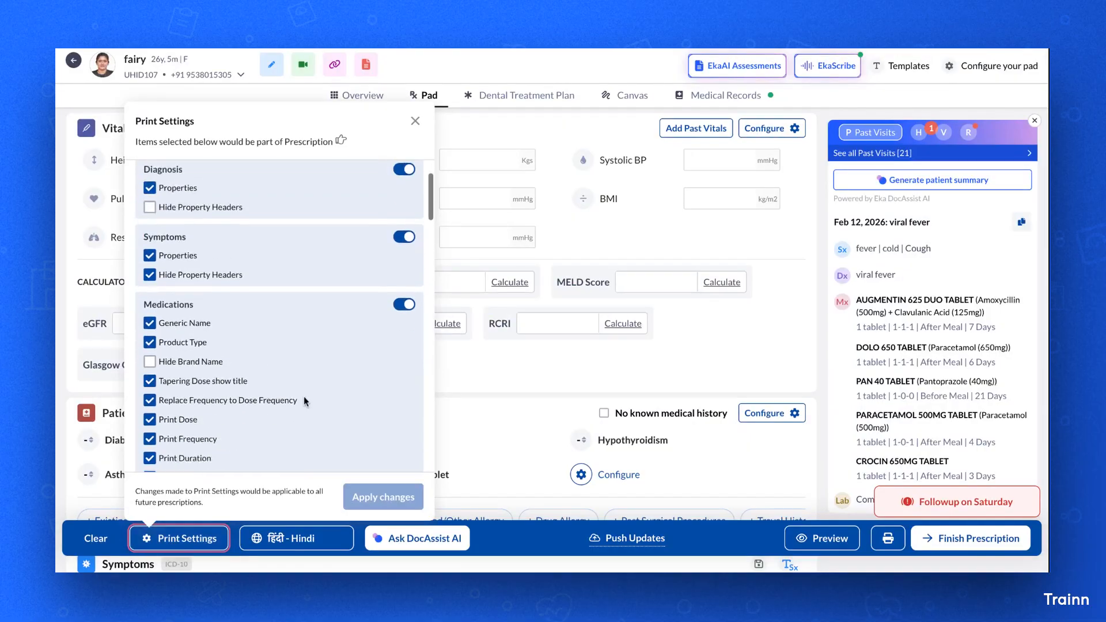
{"action": "scroll", "coordinate": [303, 396], "scroll_direction": "down", "scroll_amount": 2}
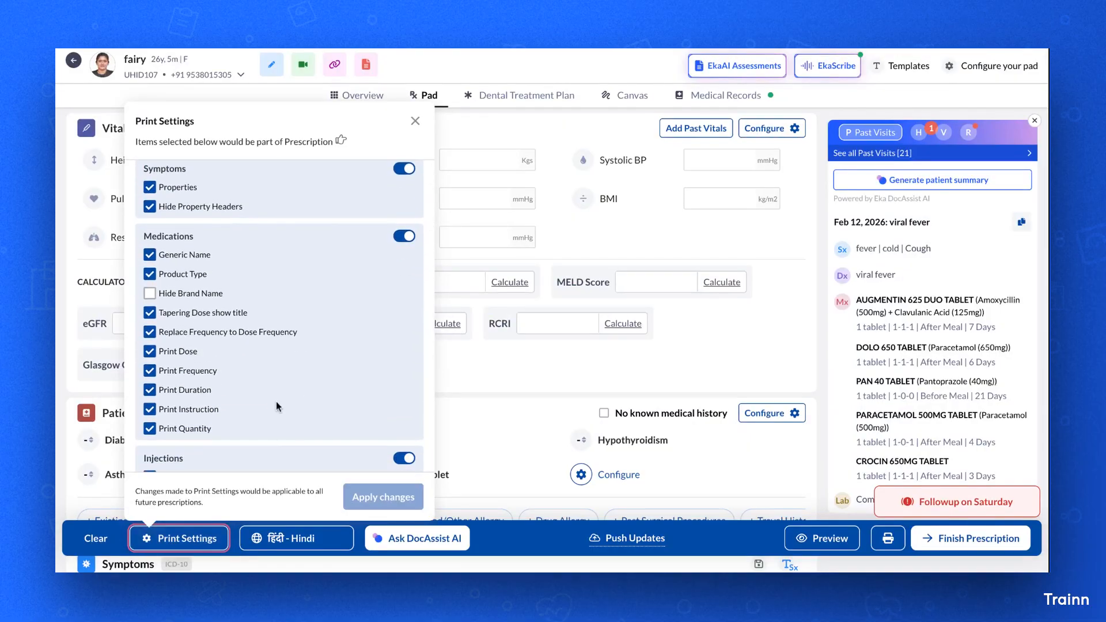
{"action": "left_click", "coordinate": [150, 274]}
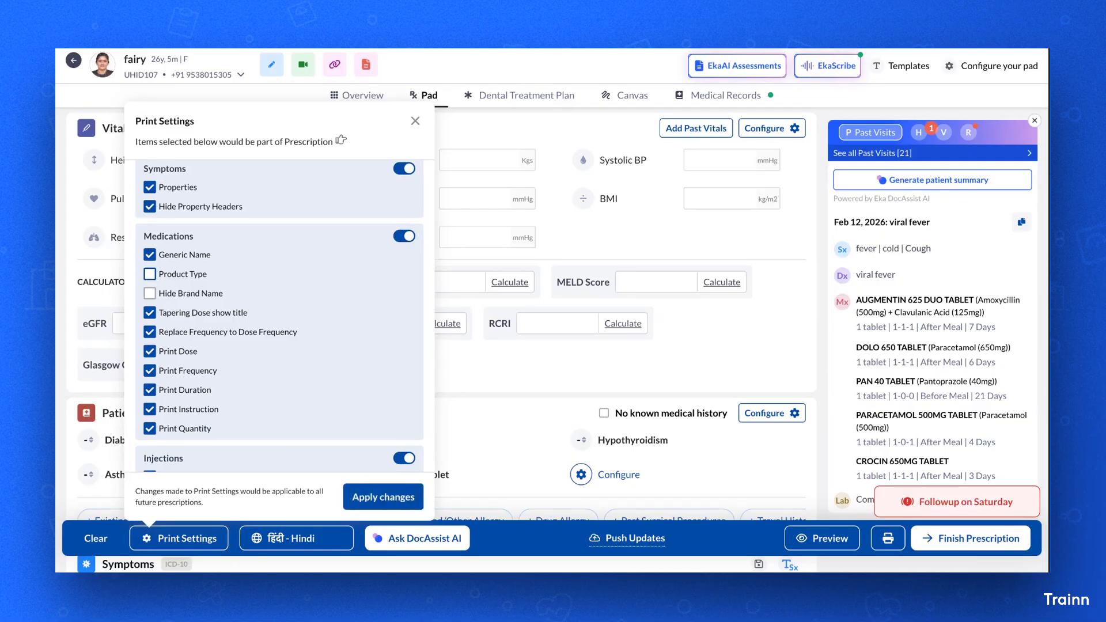
{"action": "left_click", "coordinate": [150, 256]}
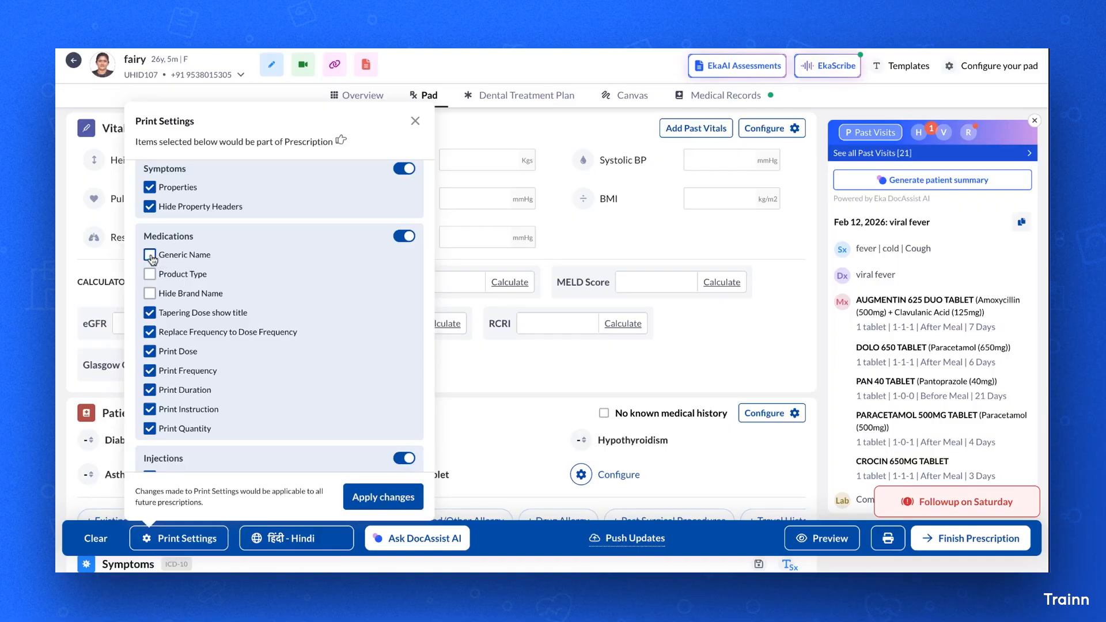
{"action": "left_click", "coordinate": [368, 493]}
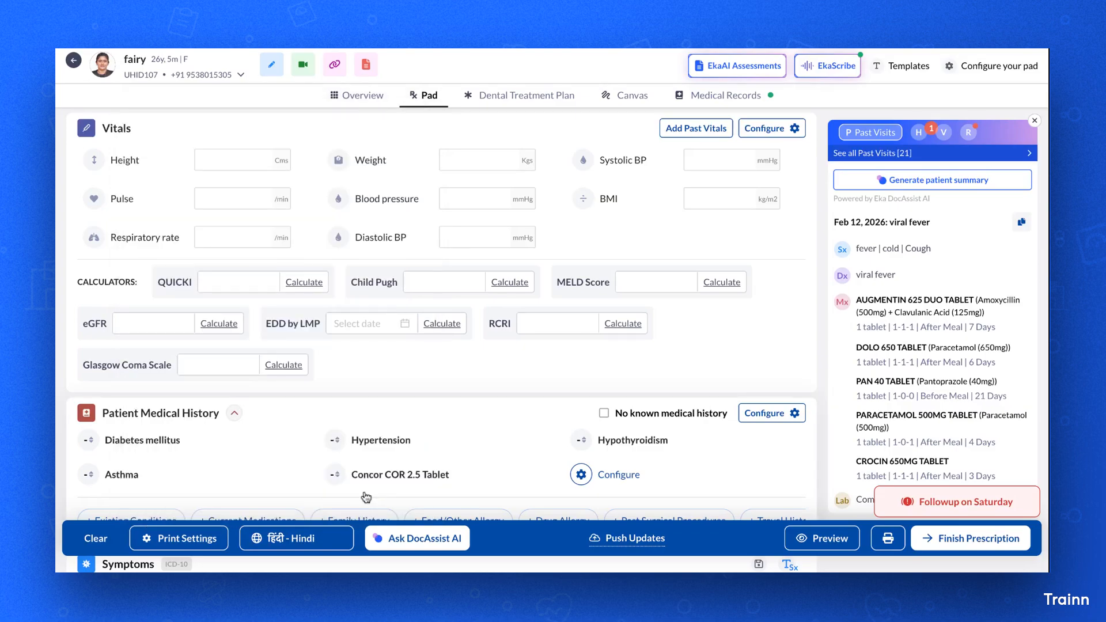
{"action": "left_click", "coordinate": [822, 547]}
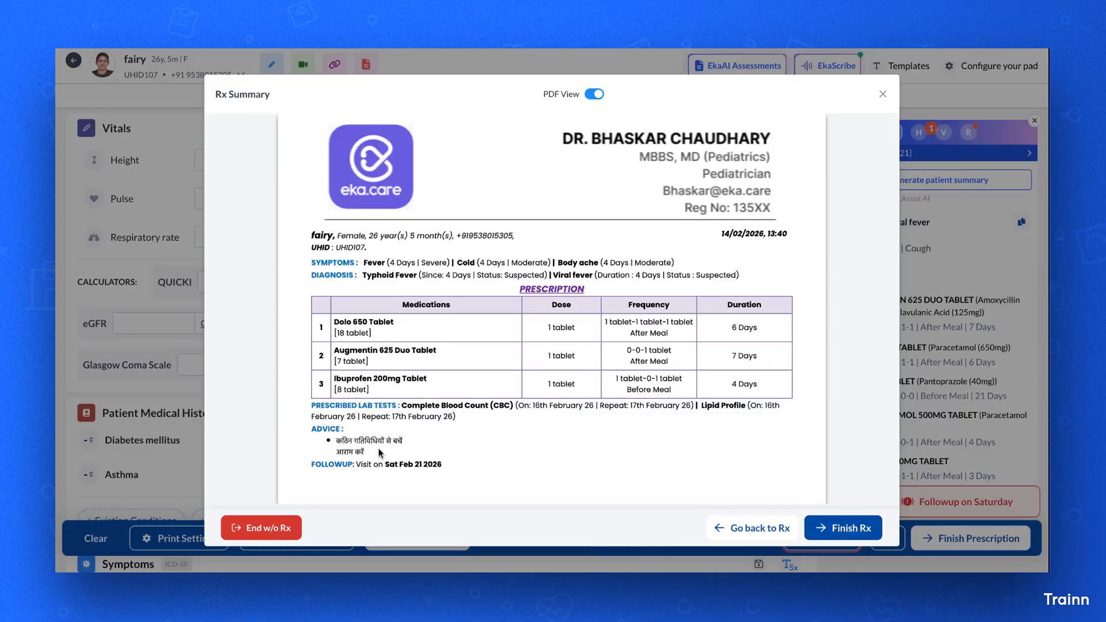
{"action": "left_click", "coordinate": [882, 95]}
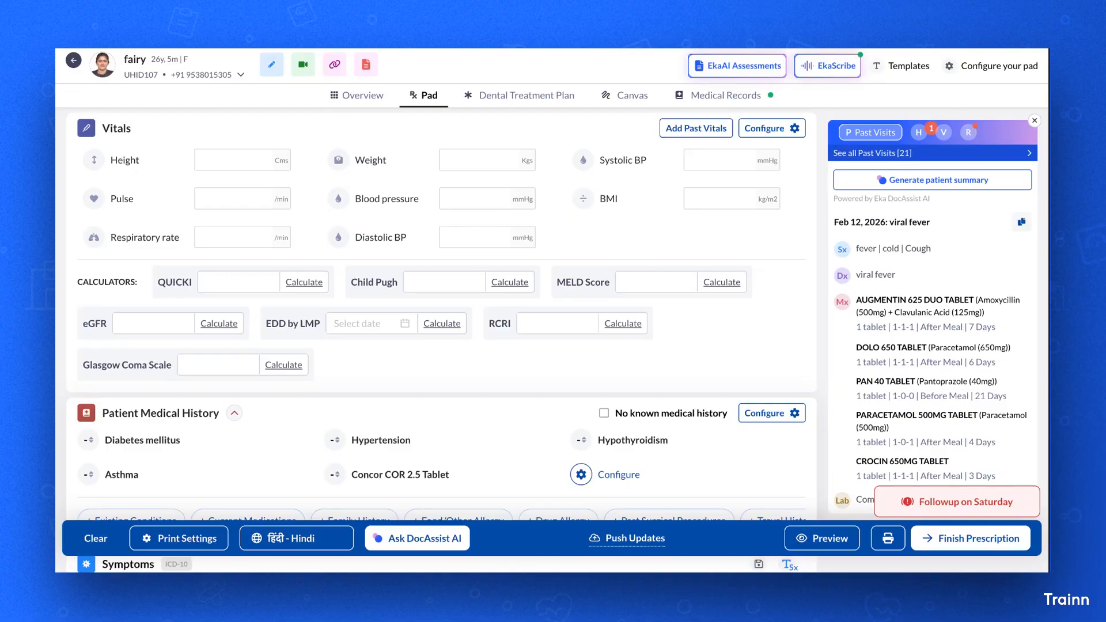
Exclude Advices from the printed prescription in the print settings, apply the changes and check the prescription preview.
{"action": "left_click", "coordinate": [185, 544]}
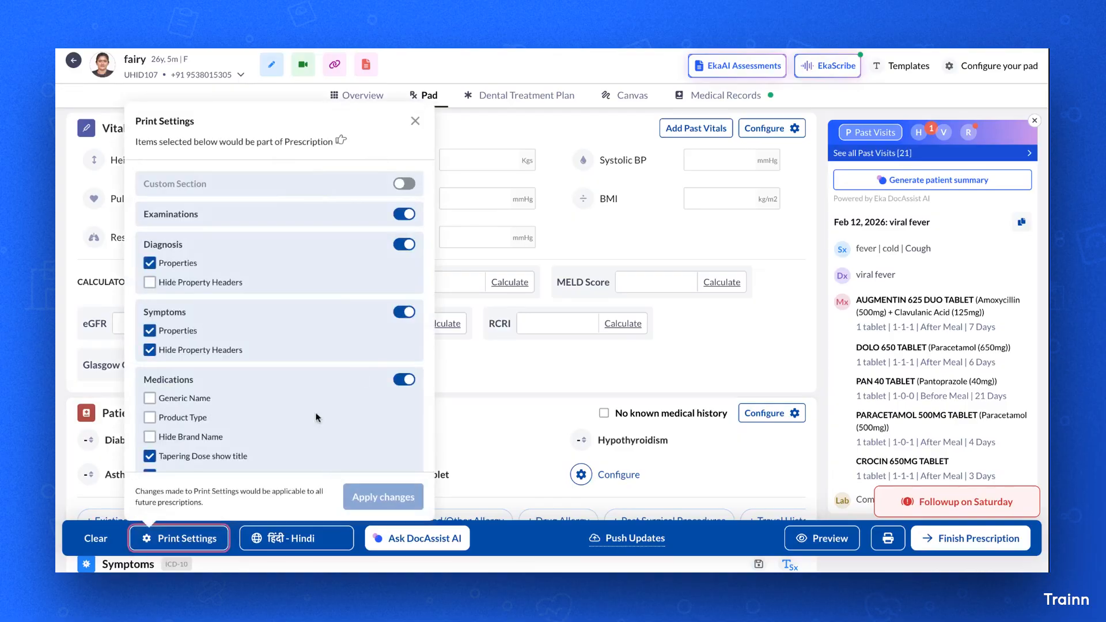
{"action": "scroll", "coordinate": [316, 417], "scroll_direction": "down", "scroll_amount": 10}
{"action": "scroll", "coordinate": [316, 417], "scroll_direction": "up", "scroll_amount": 5}
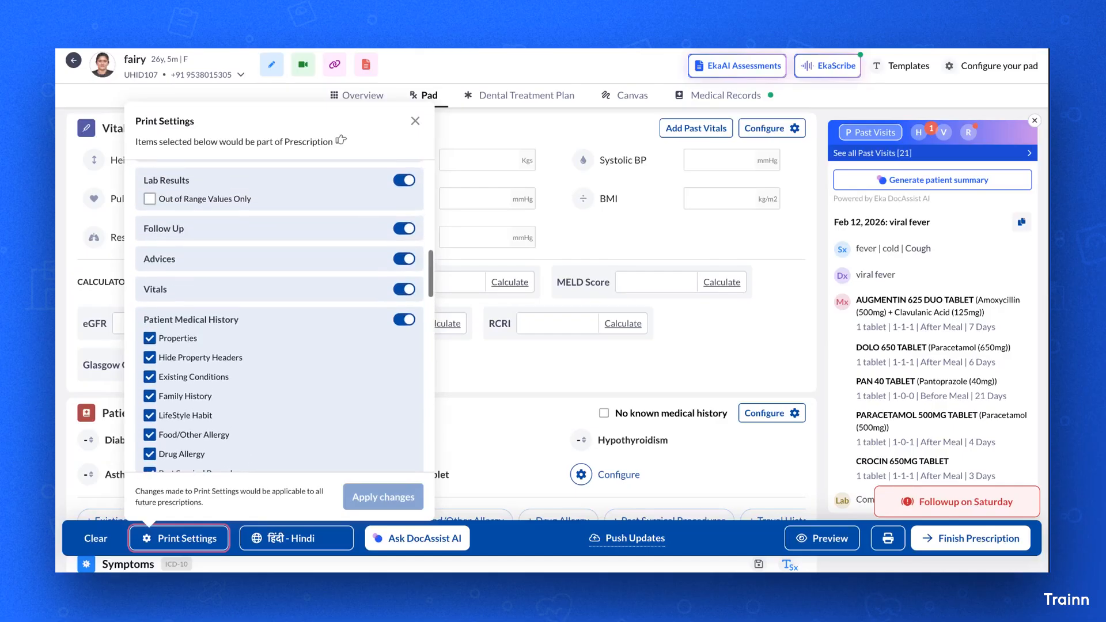
{"action": "scroll", "coordinate": [387, 345], "scroll_direction": "up", "scroll_amount": 1}
{"action": "left_click", "coordinate": [405, 278]}
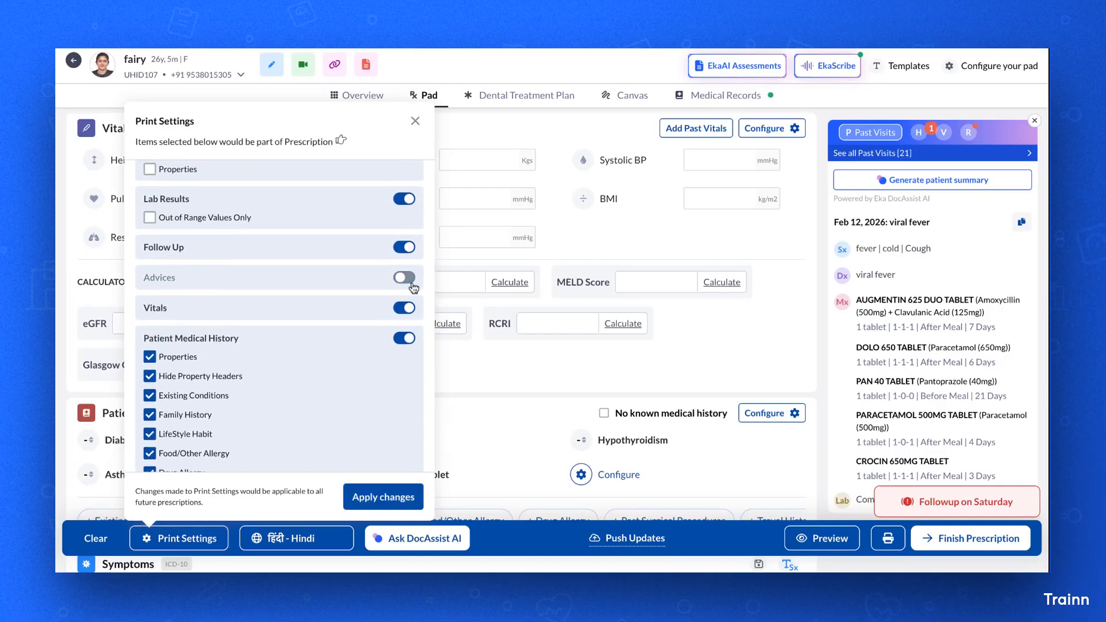
{"action": "left_click", "coordinate": [381, 504]}
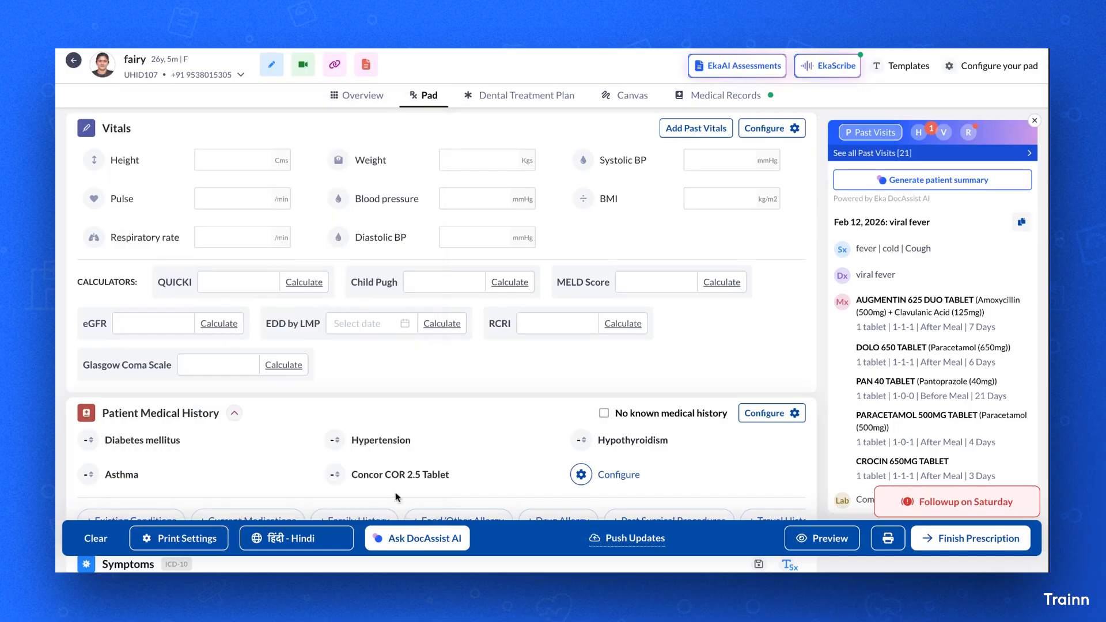
{"action": "left_click", "coordinate": [817, 540]}
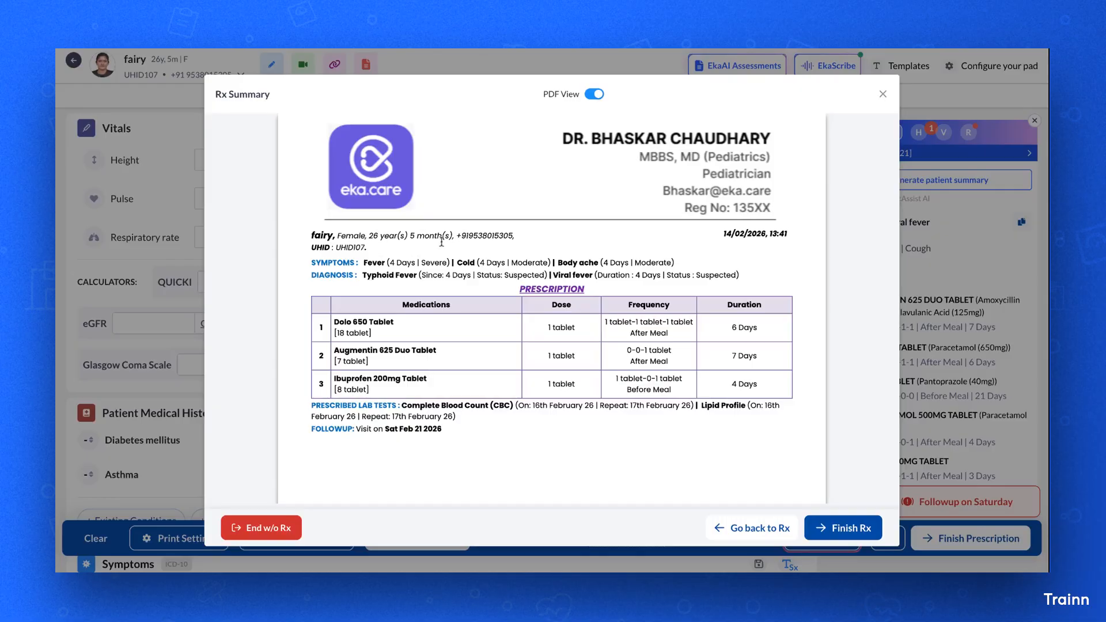
{"action": "left_click", "coordinate": [904, 92]}
Exclude UHID from the Patient Form details in the print settings and apply the changes.
{"action": "left_click", "coordinate": [192, 540]}
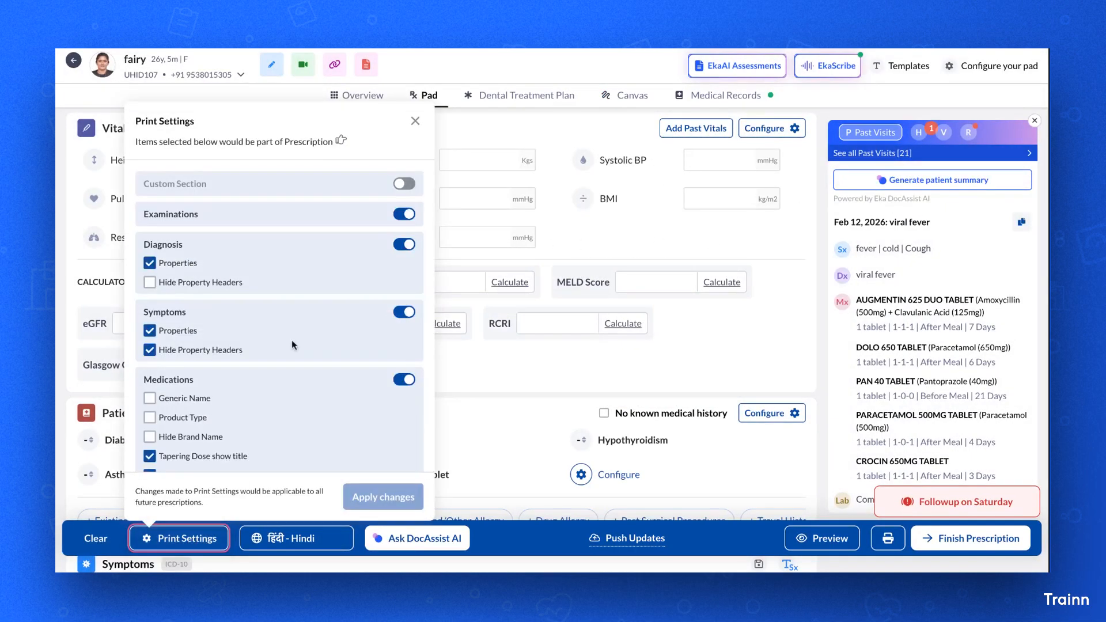
{"action": "scroll", "coordinate": [303, 326], "scroll_direction": "down", "scroll_amount": 10}
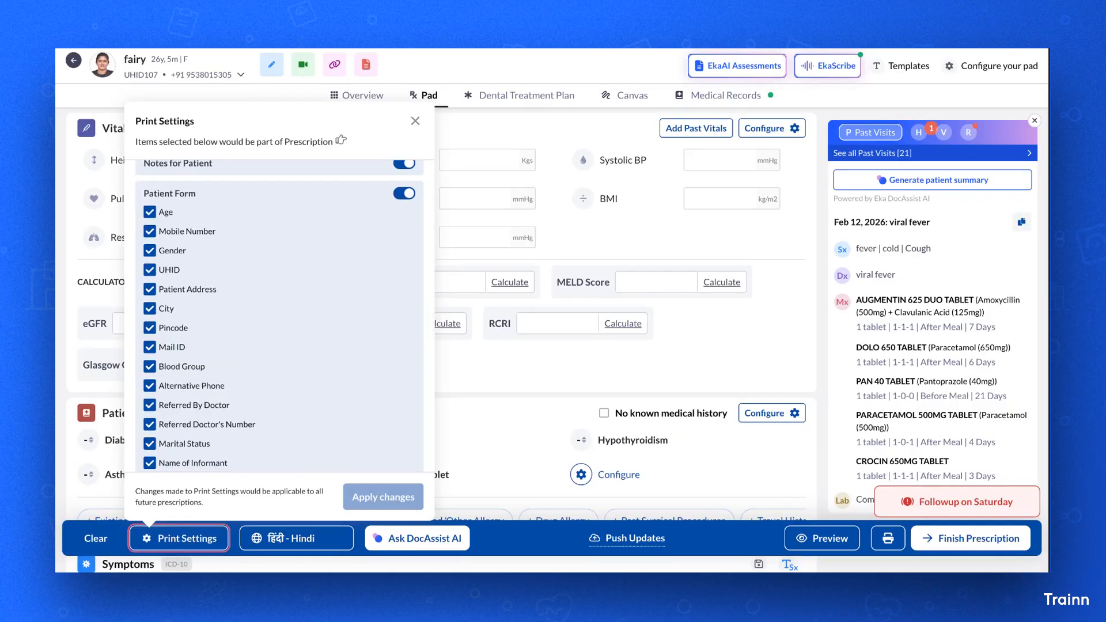
{"action": "left_click", "coordinate": [150, 269]}
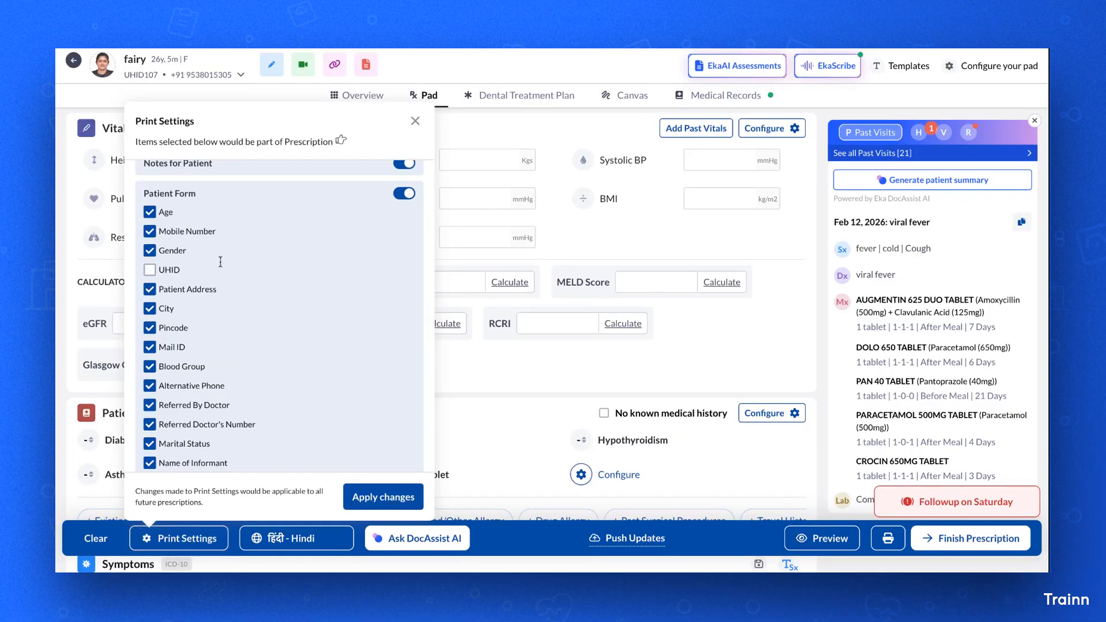
{"action": "left_click", "coordinate": [392, 499]}
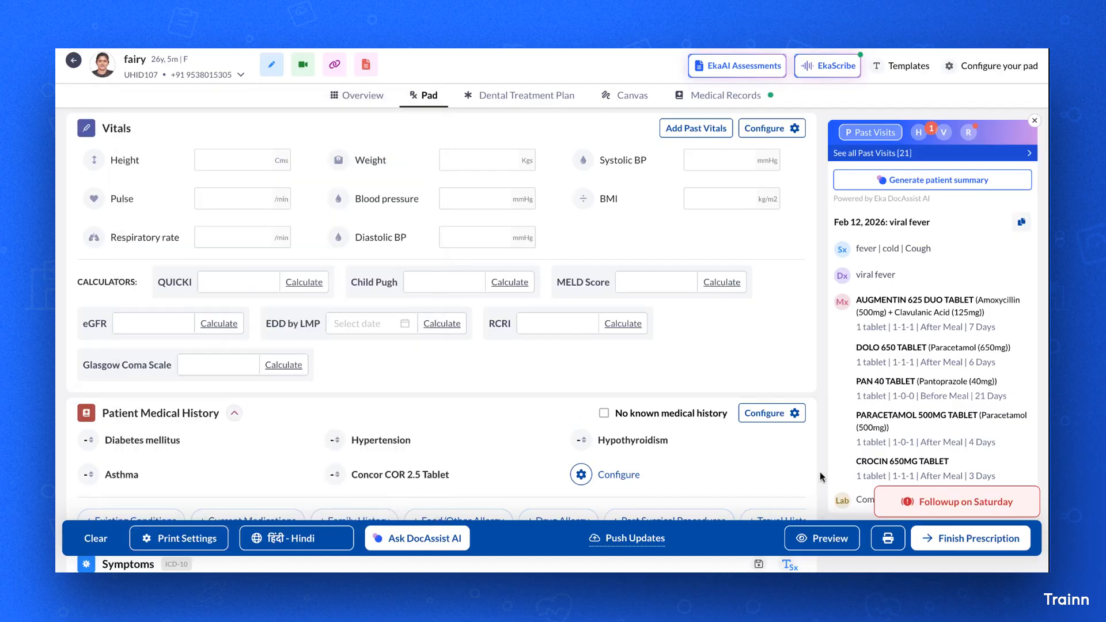
Preview the prescription without the UHID, then finish it and return to the patient queue.
{"action": "left_click", "coordinate": [822, 538]}
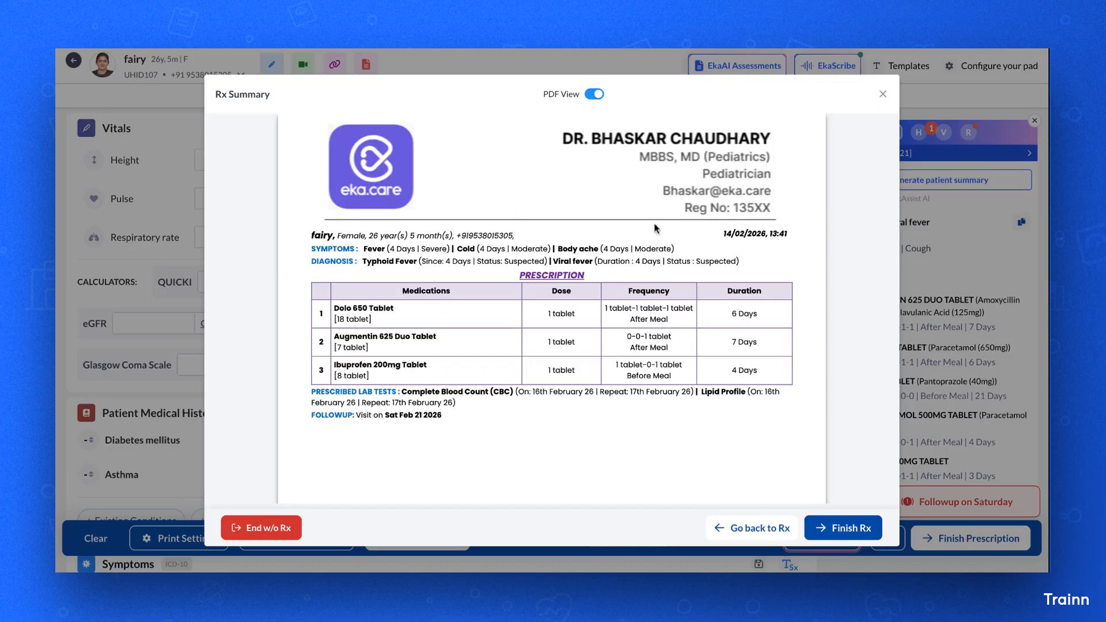
{"action": "left_click", "coordinate": [853, 528]}
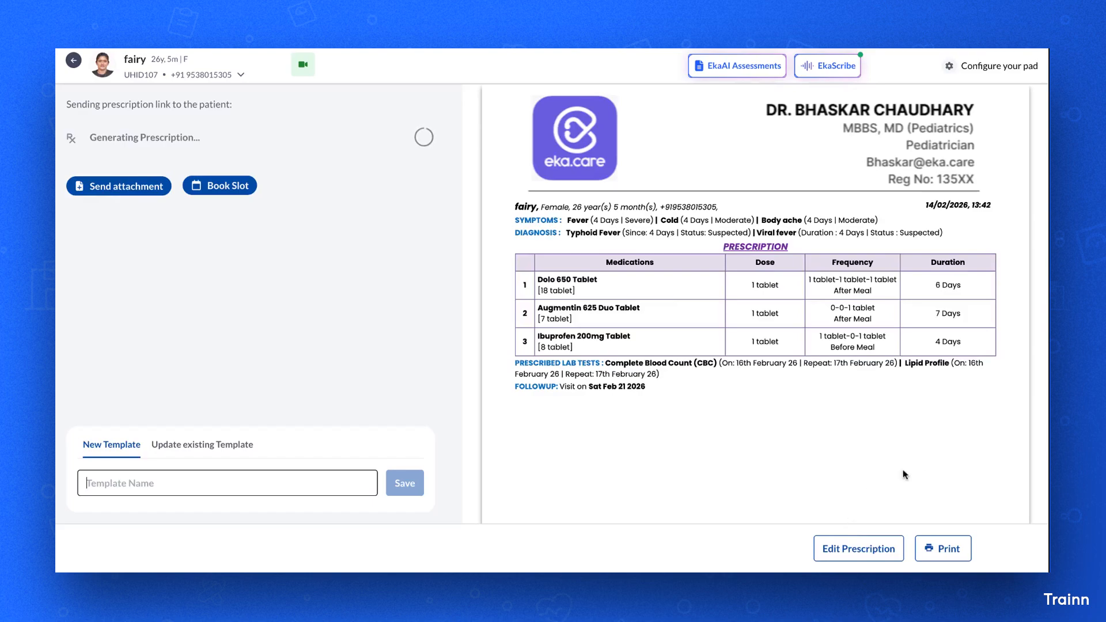
{"action": "left_click", "coordinate": [1008, 548]}
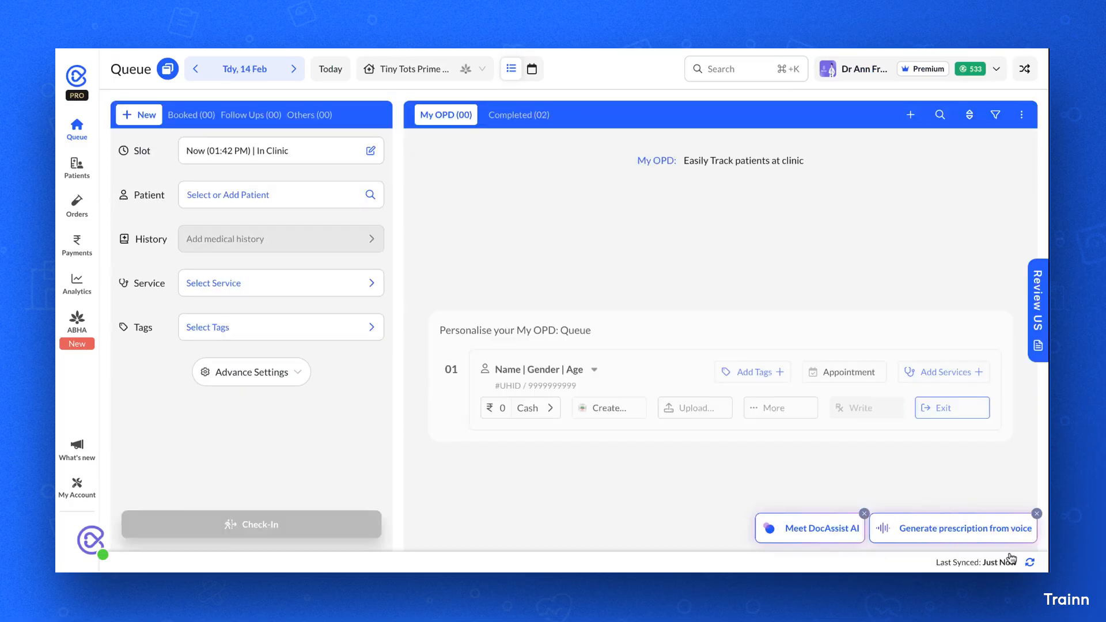